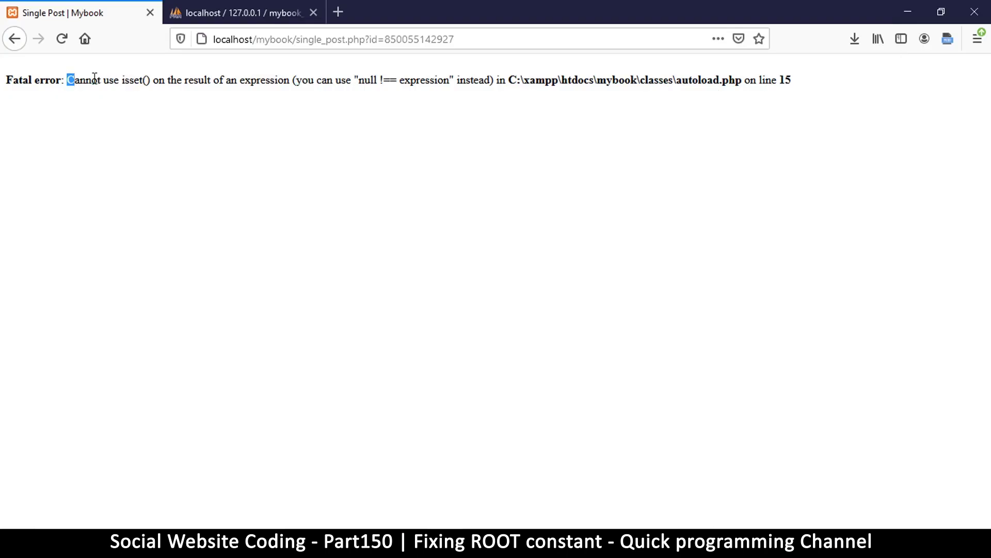
- Make autoload.php's line 15 check read if(defined(ROOT)) instead of isset(ROOT), and save
left_click_drag(68, 80, 456, 81)
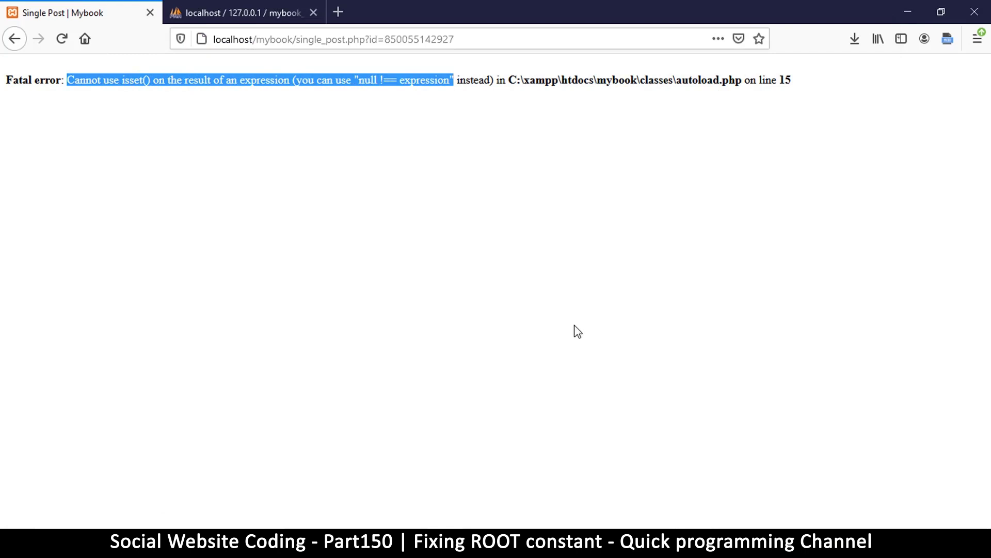
key("alt+Tab")
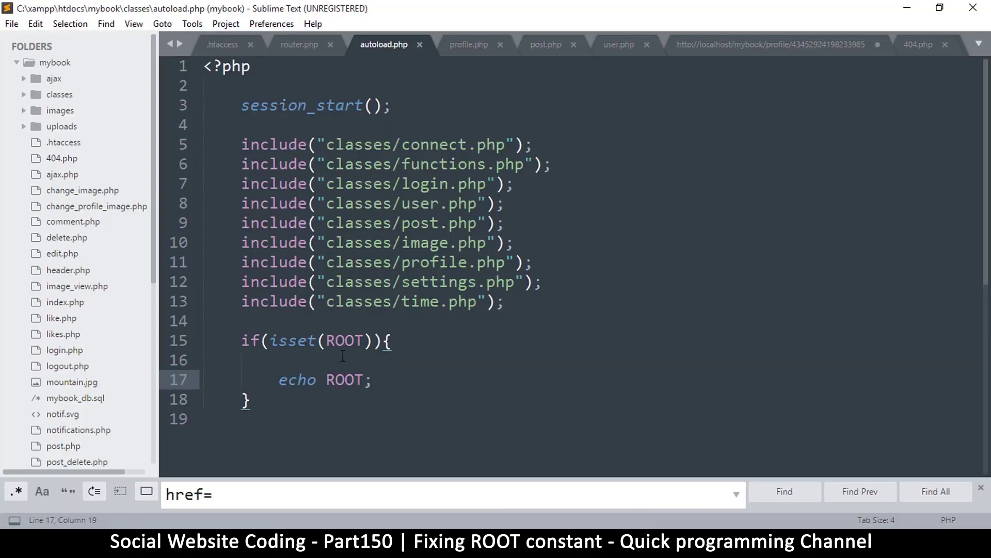
left_click_drag(269, 341, 316, 341)
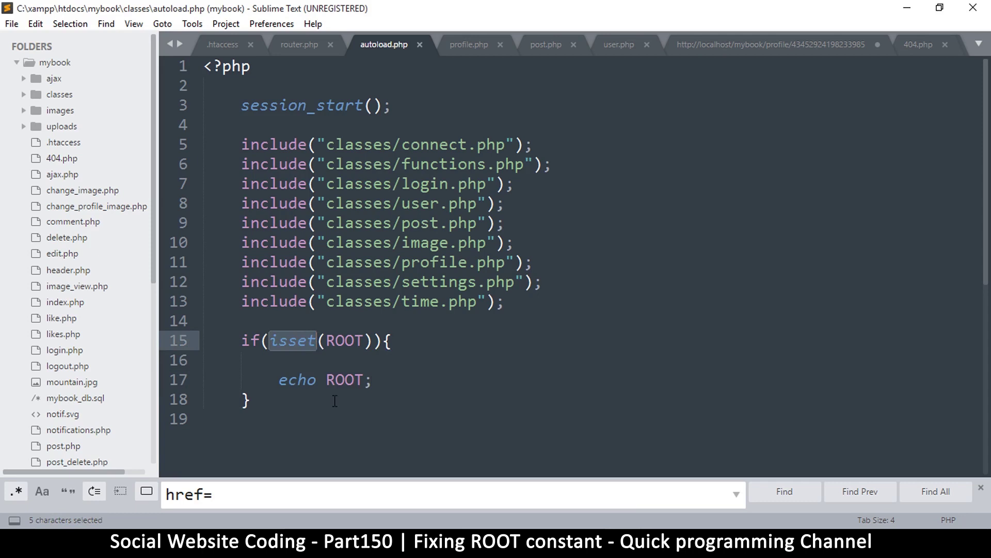
left_click(295, 44)
left_click_drag(243, 305, 252, 304)
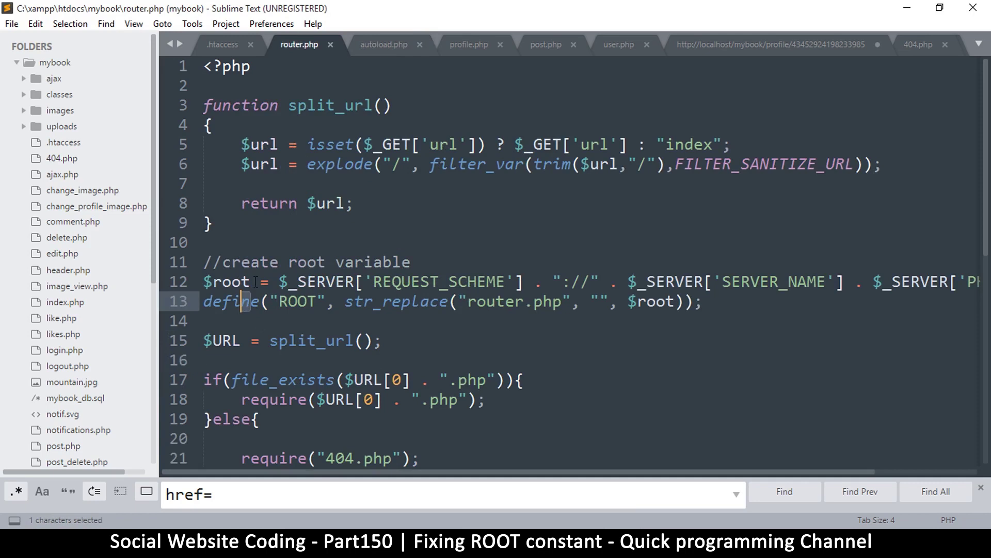
left_click(375, 45)
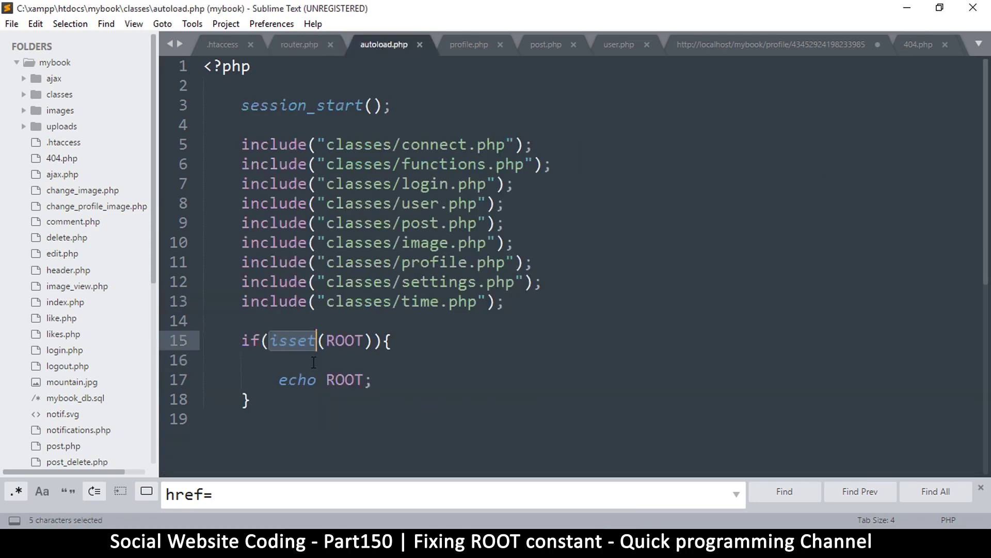
type("defined")
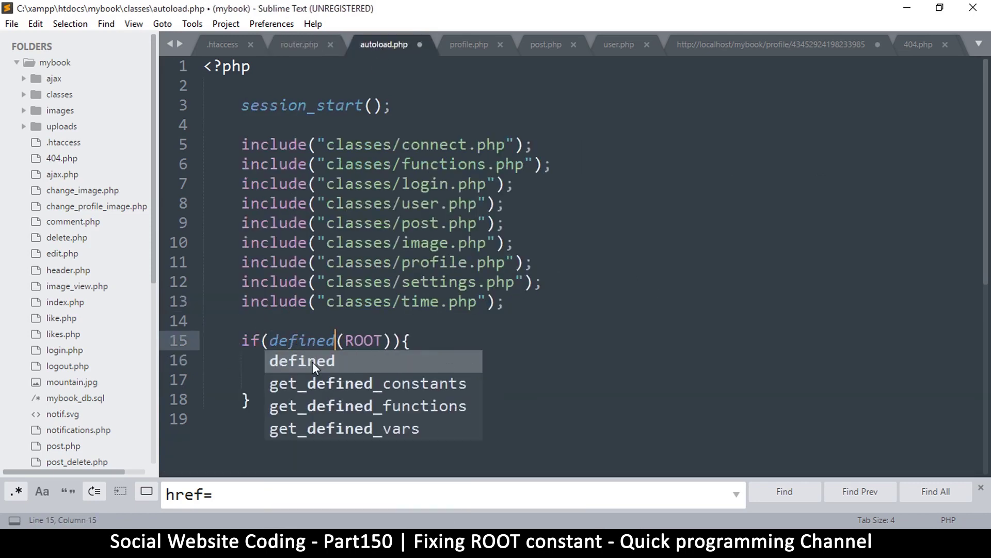
left_click(321, 318)
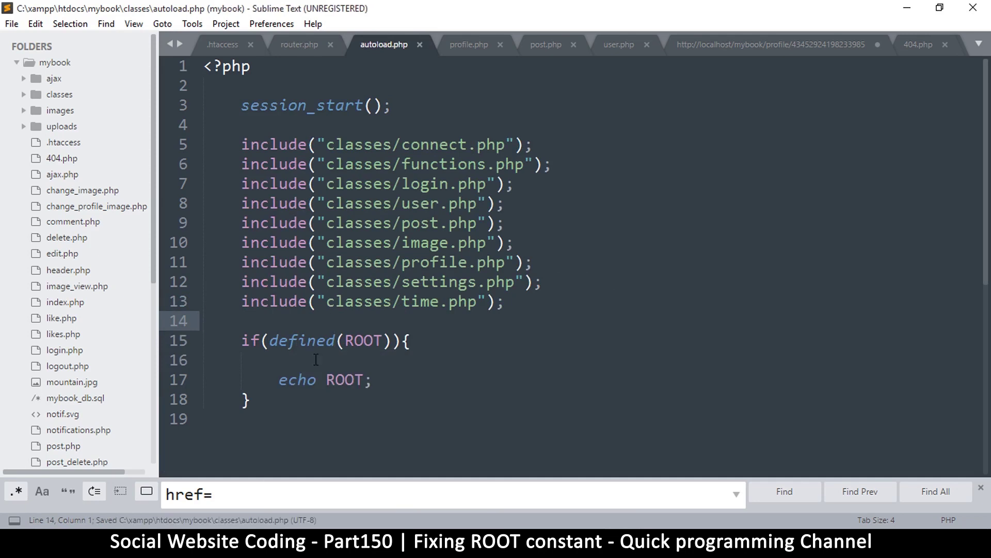
key("ctrl+s")
left_click_drag(243, 341, 400, 342)
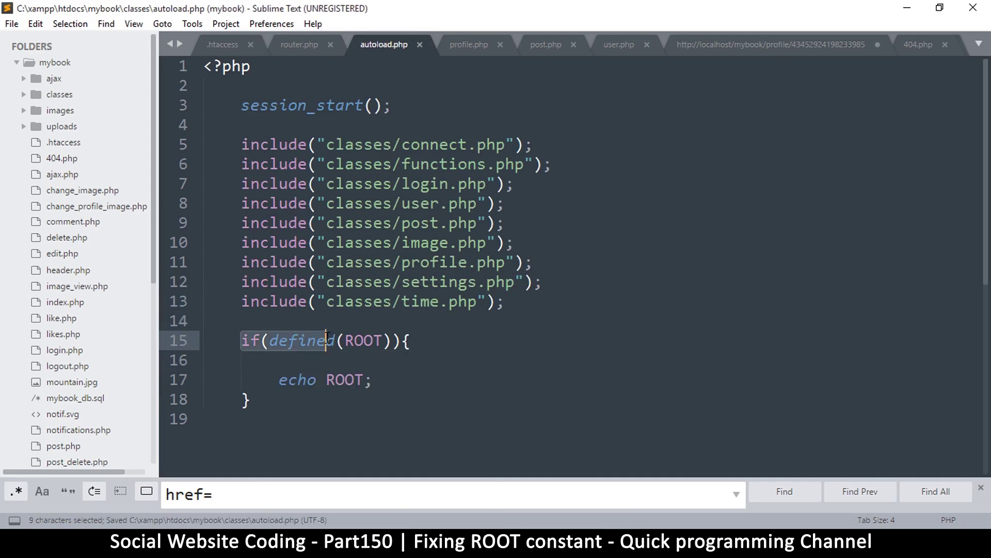
left_click(411, 377)
- Reload the single post page and highlight the 'Use of undefined constant ROOT' warning
key("alt+Tab")
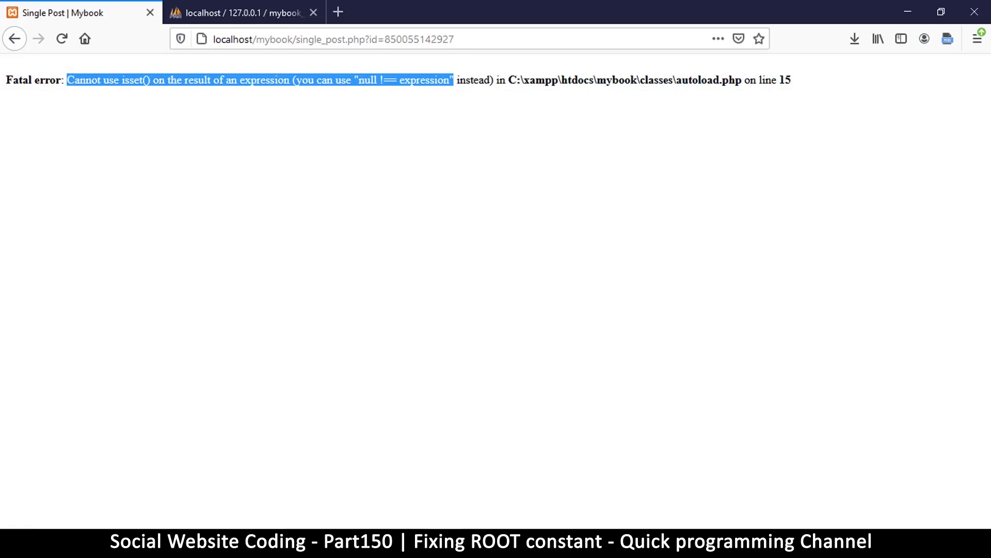
left_click(62, 39)
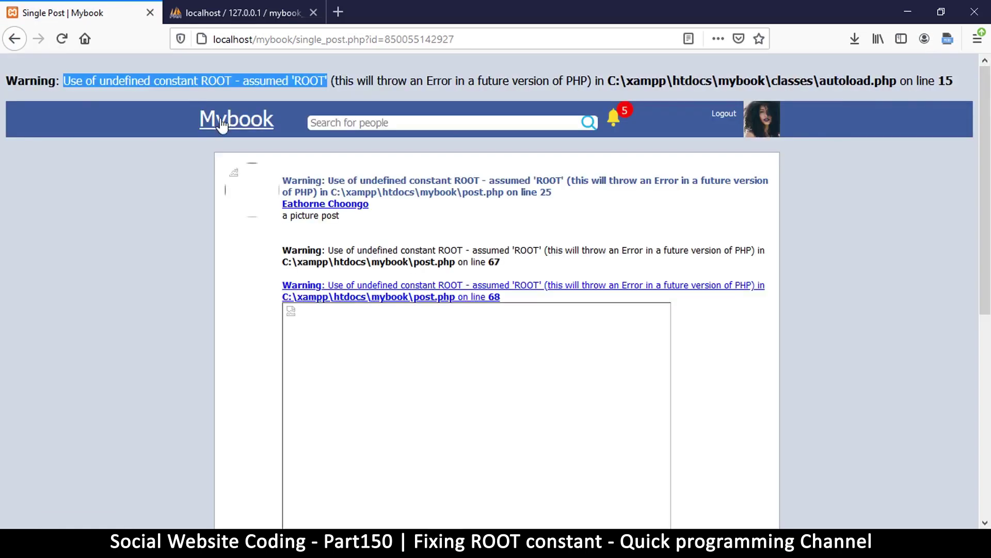
left_click(178, 76)
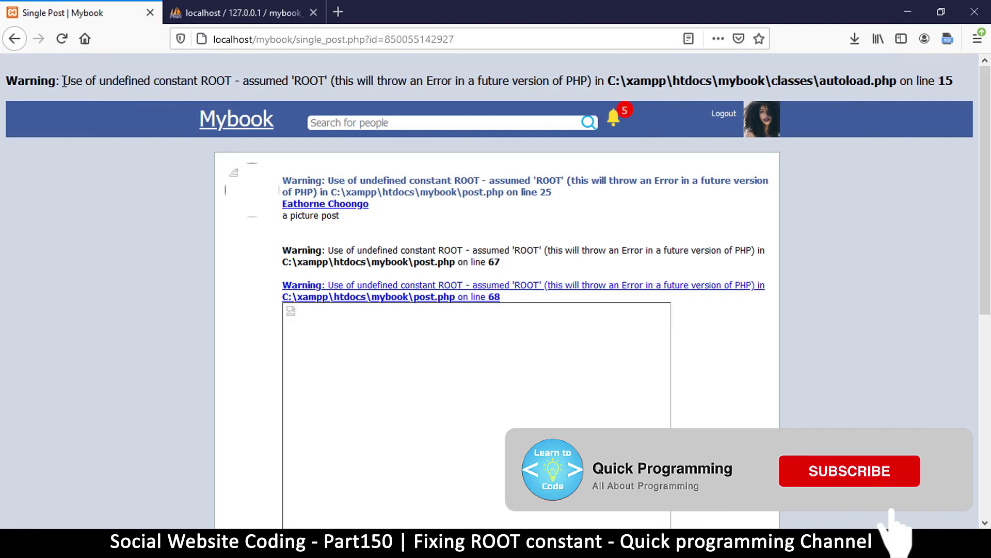
left_click_drag(64, 81, 230, 80)
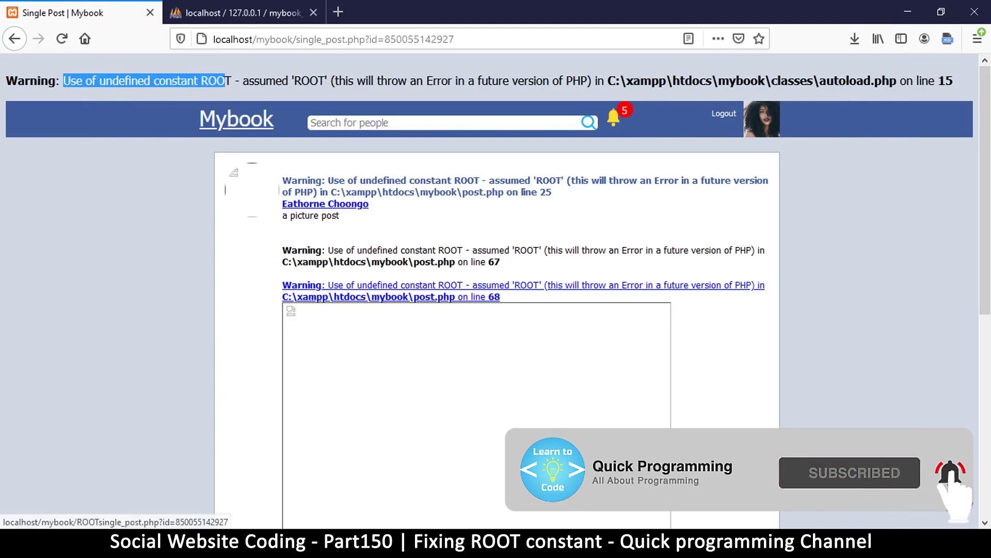
key("alt+Tab")
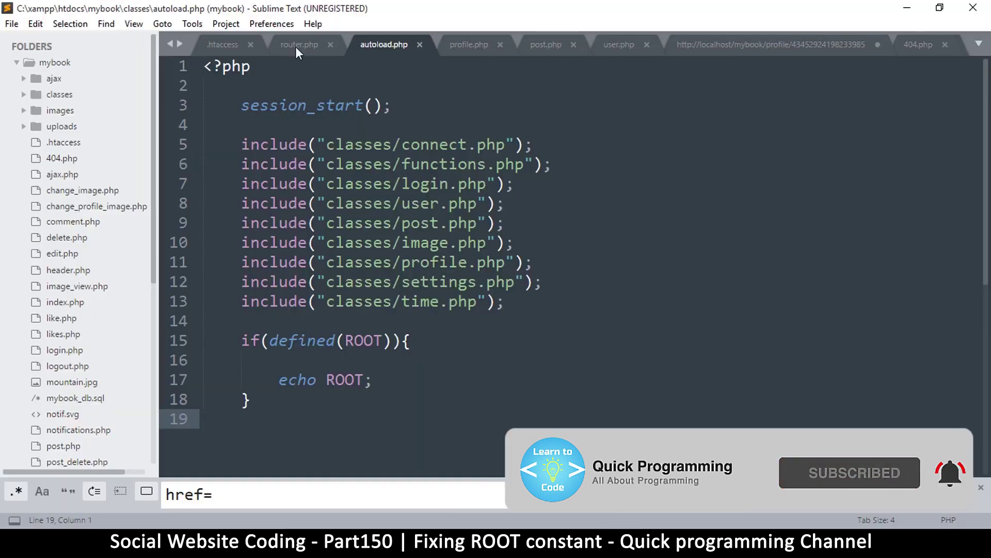
- Check how router.php's line 13 define call quotes the ROOT name
left_click(288, 43)
left_click(269, 301)
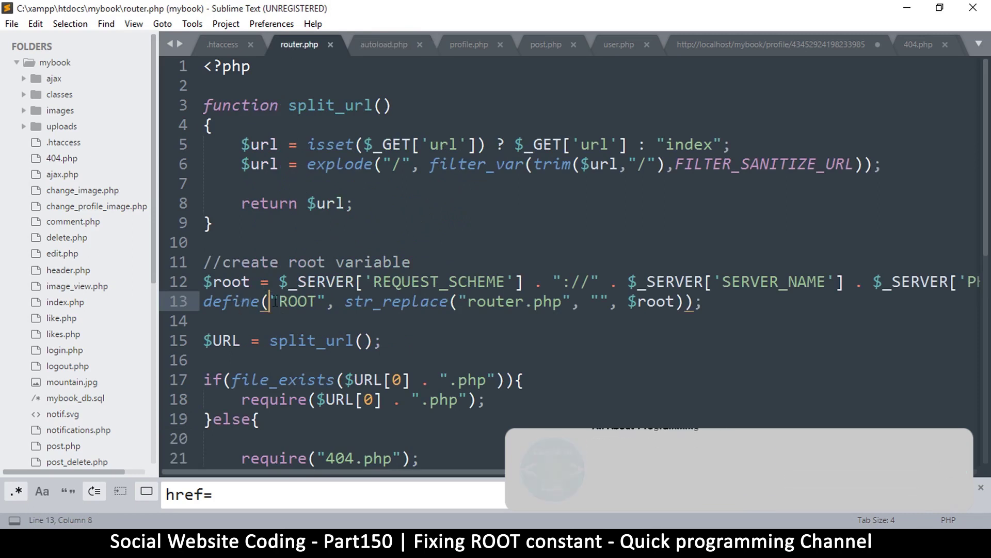
key("Right")
key("Right")
key("Right")
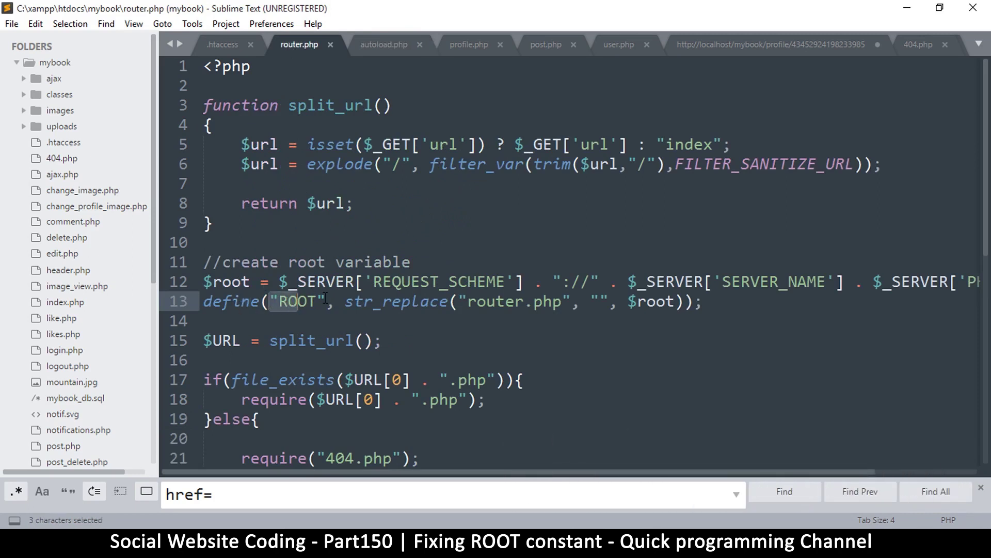
key("shift+Left")
- Quote ROOT in autoload.php's line 15 check as defined("ROOT") and save
left_click(402, 45)
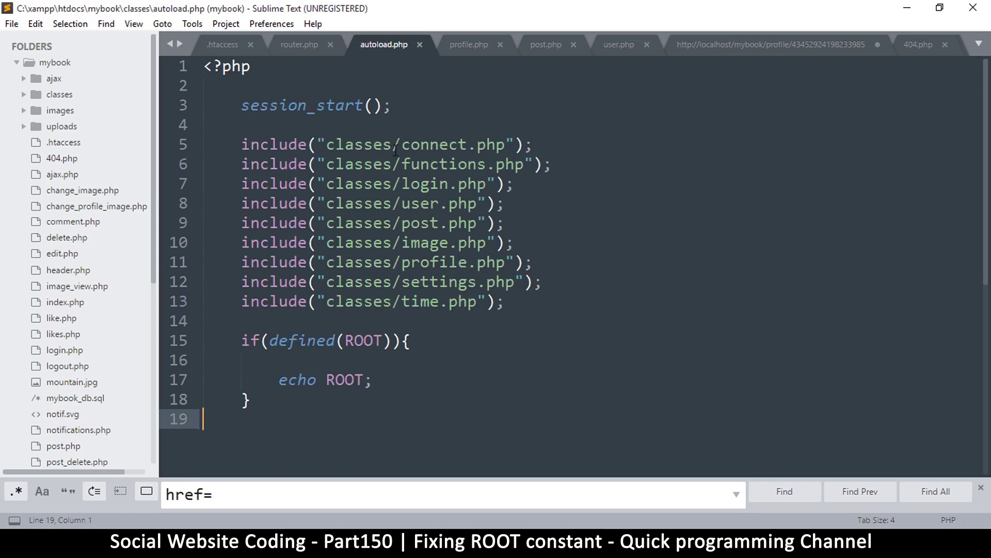
left_click_drag(344, 340, 383, 341)
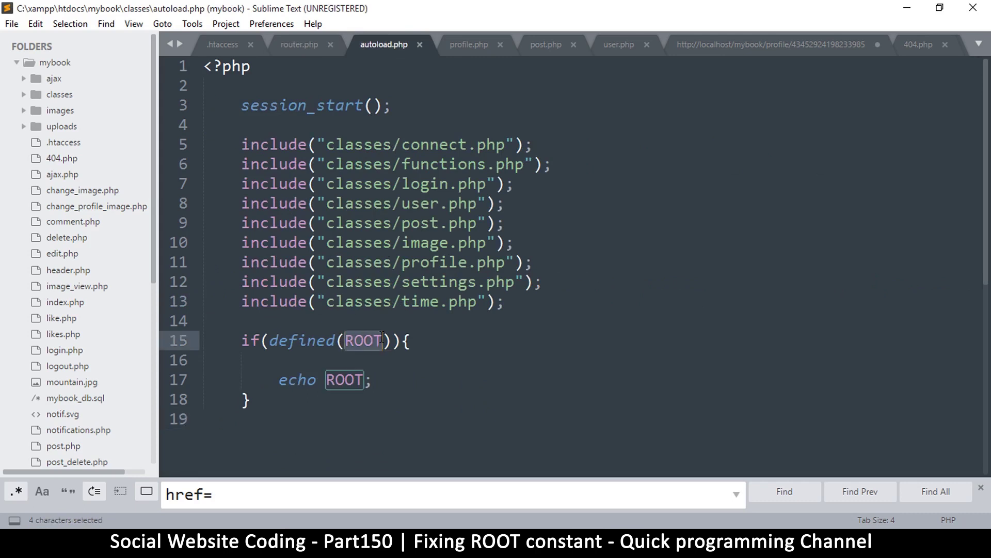
type("\"")
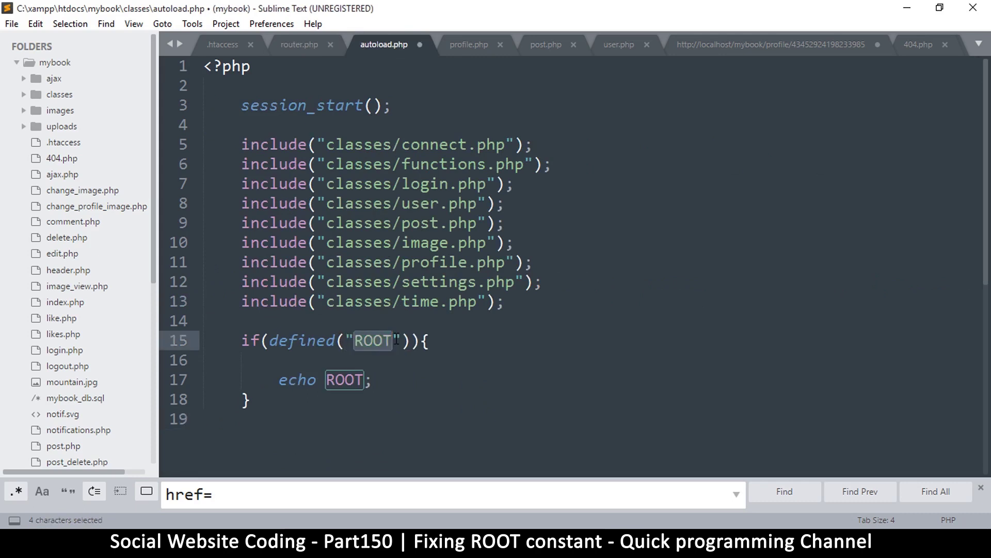
key("ctrl+s")
left_click(414, 360)
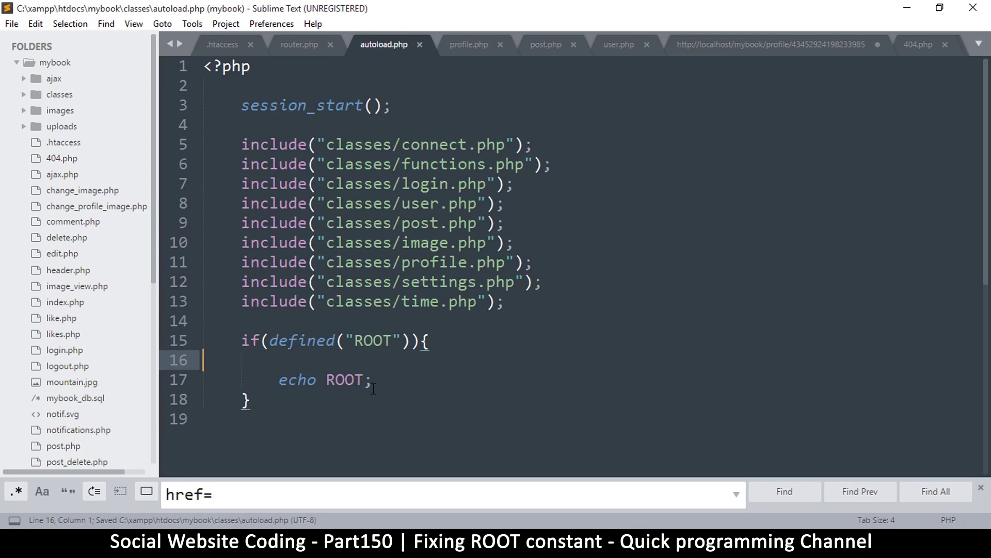
- Reload the post page in Firefox to test the quoted ROOT fix
key("alt+Tab")
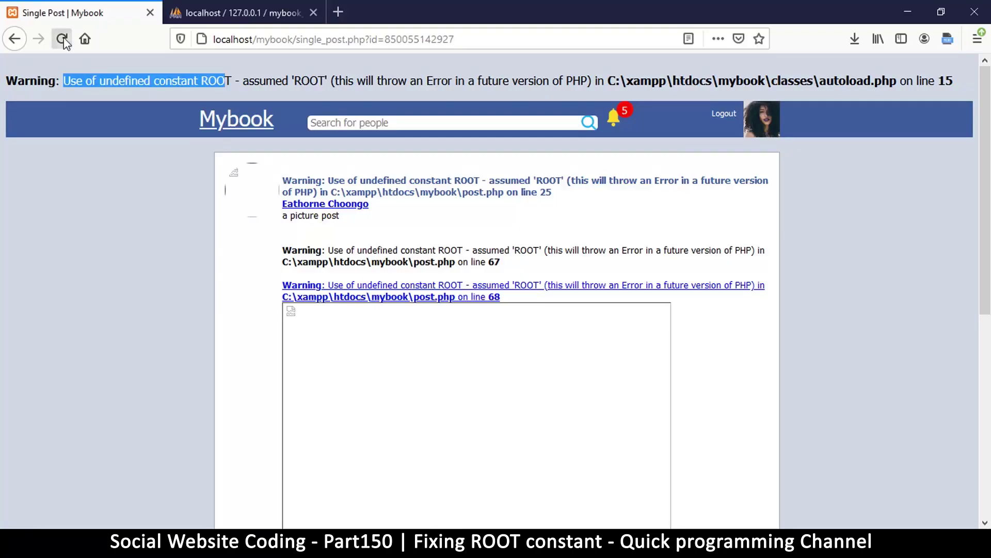
left_click(62, 40)
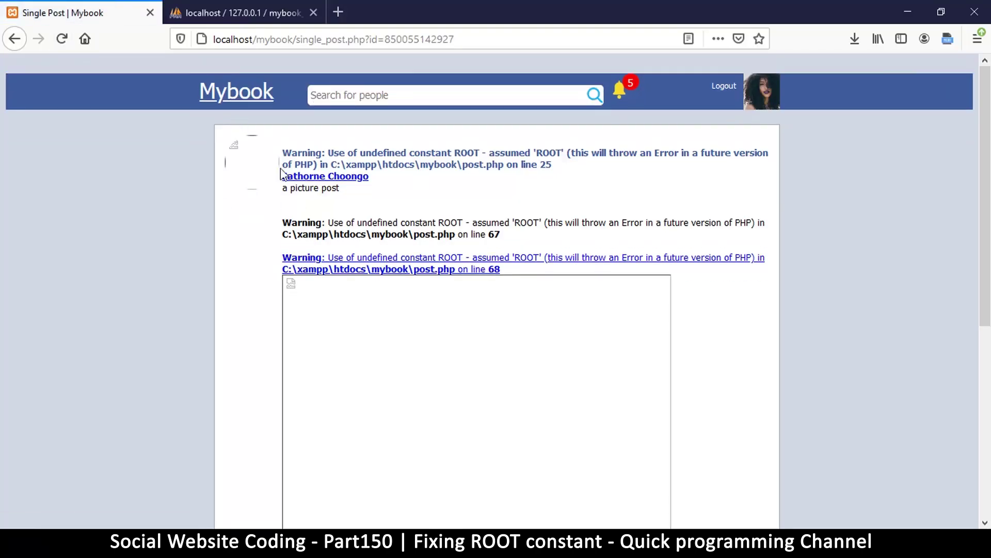
key("alt+Tab")
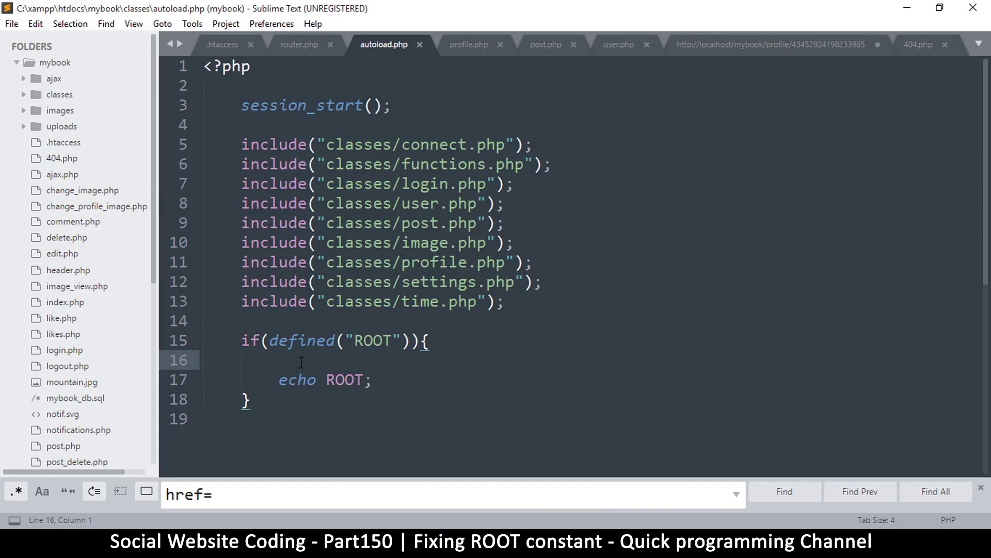
- Copy router.php's ROOT definition code and paste it over echo ROOT; in autoload.php
left_click(292, 43)
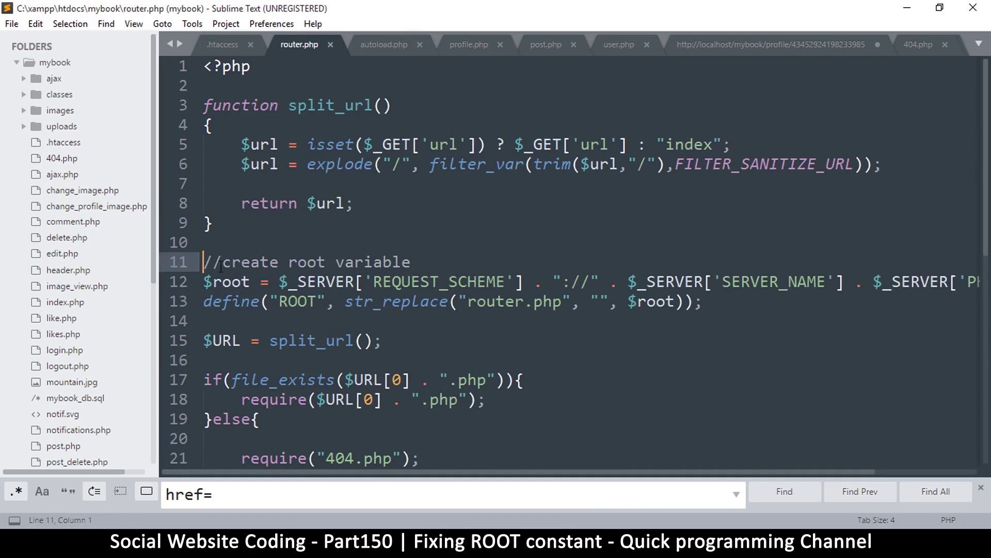
left_click_drag(205, 264, 564, 300)
key("shift+End")
key("ctrl+c")
left_click(517, 218)
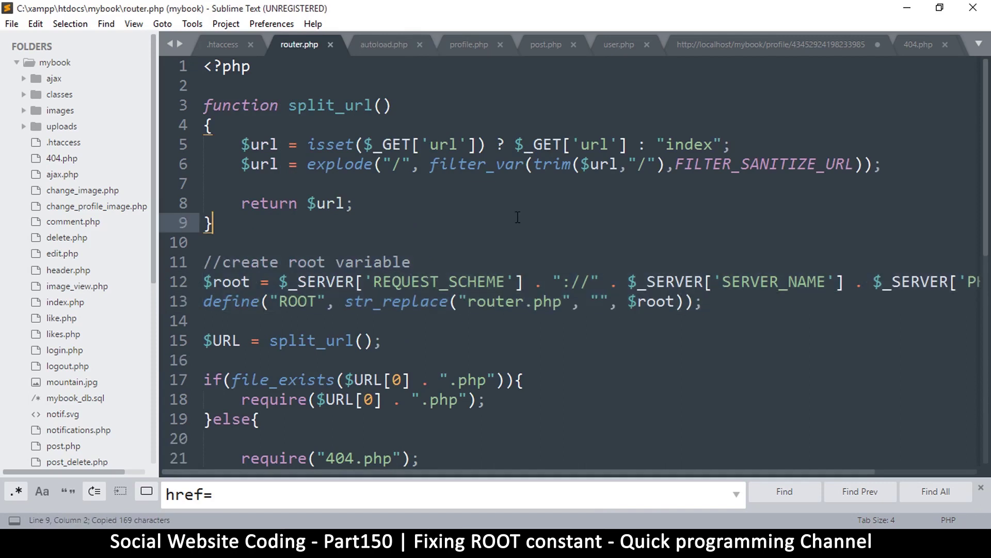
left_click(382, 44)
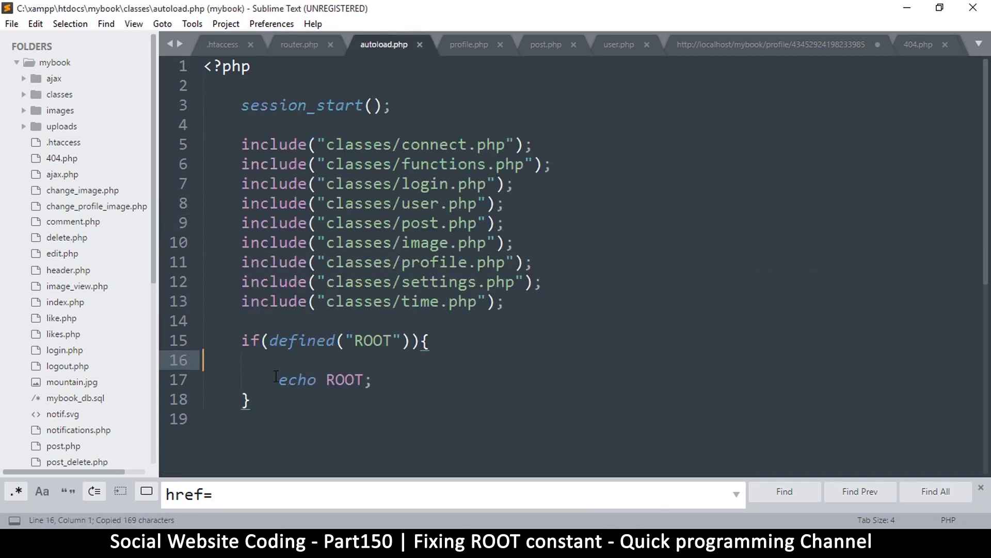
left_click_drag(279, 380, 428, 378)
key("ctrl+v")
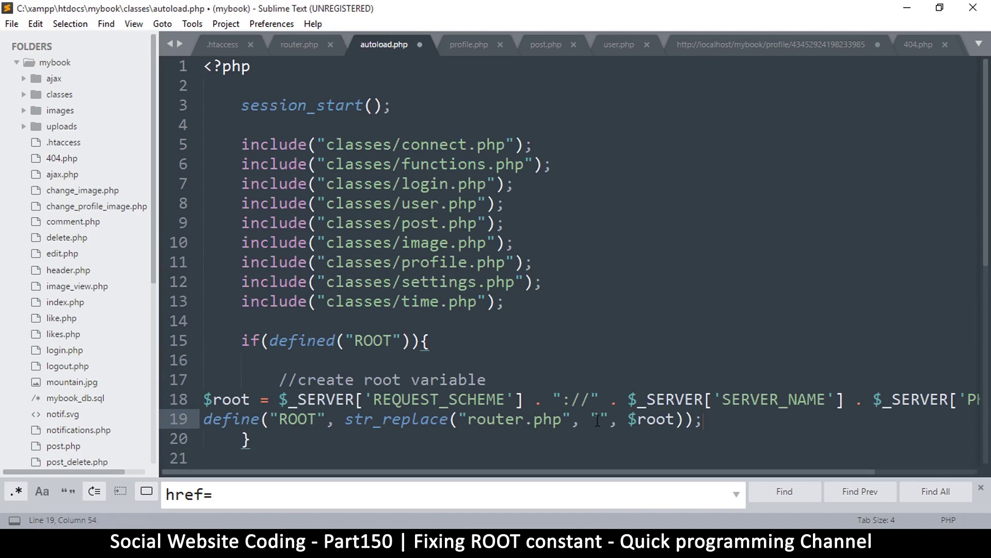
key("Return")
- Indent the pasted ROOT lines, negate the check to if(!defined("ROOT")), and save
left_click_drag(208, 396, 717, 422)
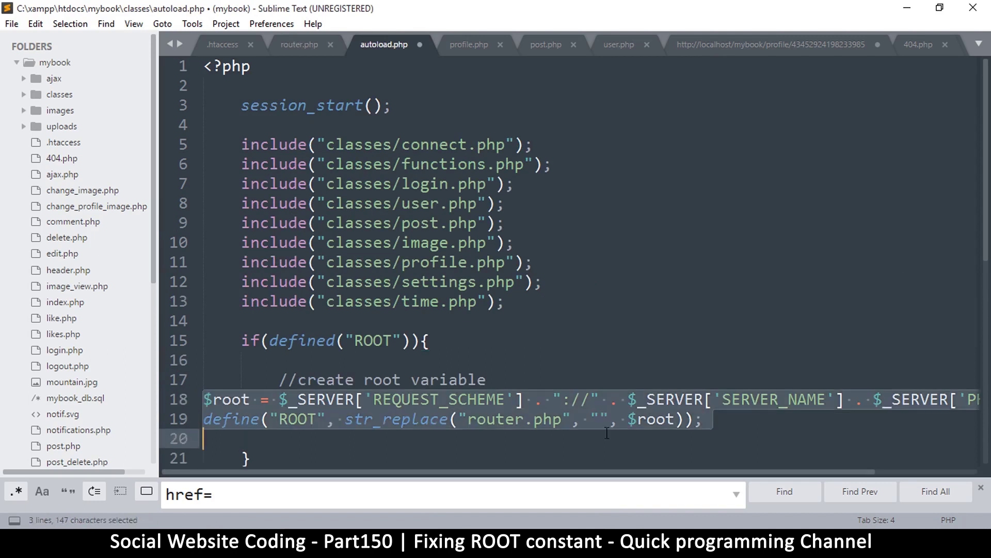
key("Tab")
key("Tab")
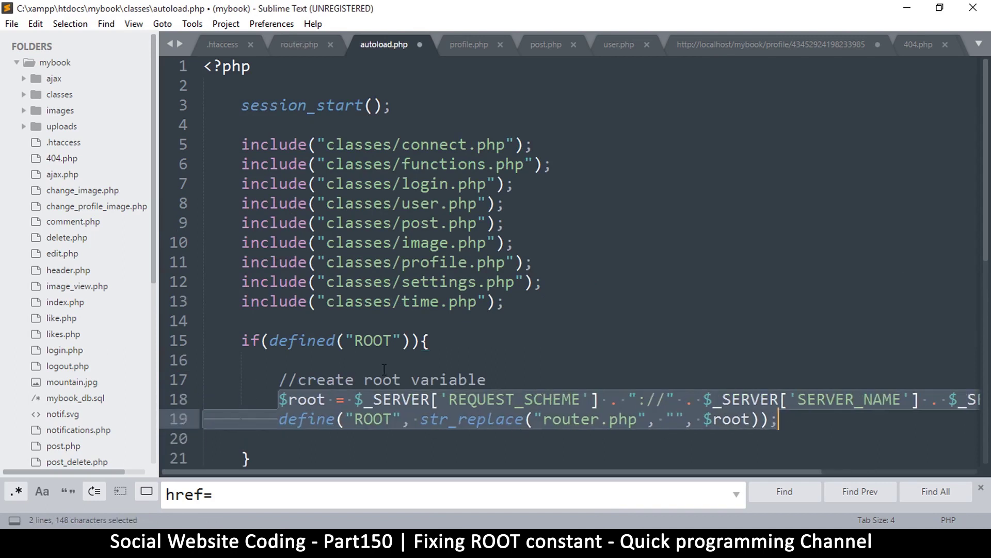
left_click(267, 360)
left_click(270, 341)
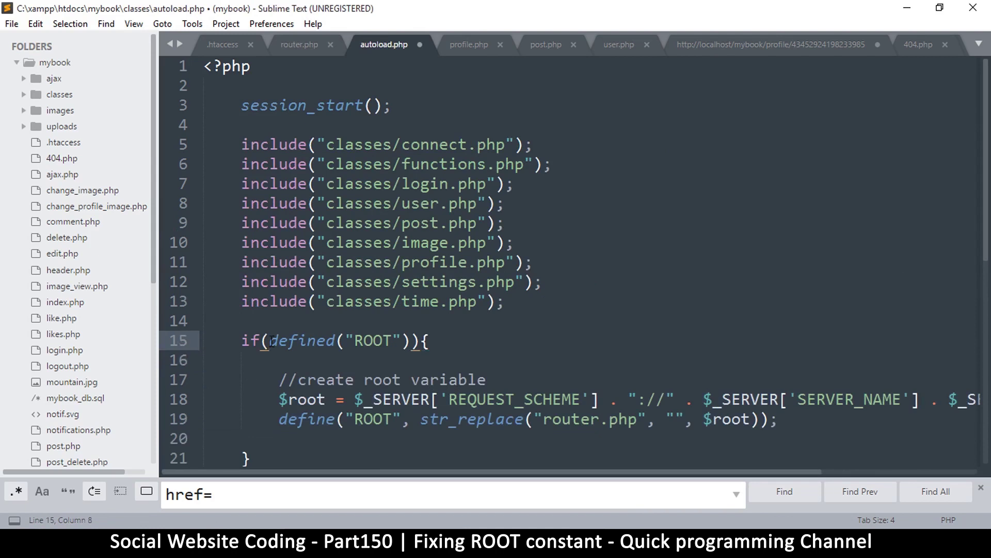
type("!")
left_click(370, 380)
key("ctrl+s")
key("ctrl+minus")
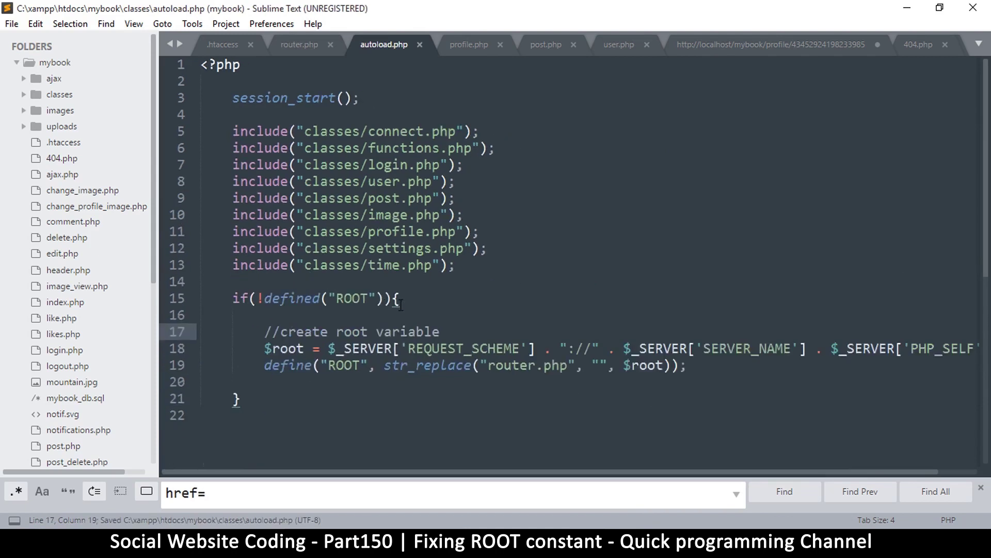
key("ctrl+minus")
key("alt+Tab")
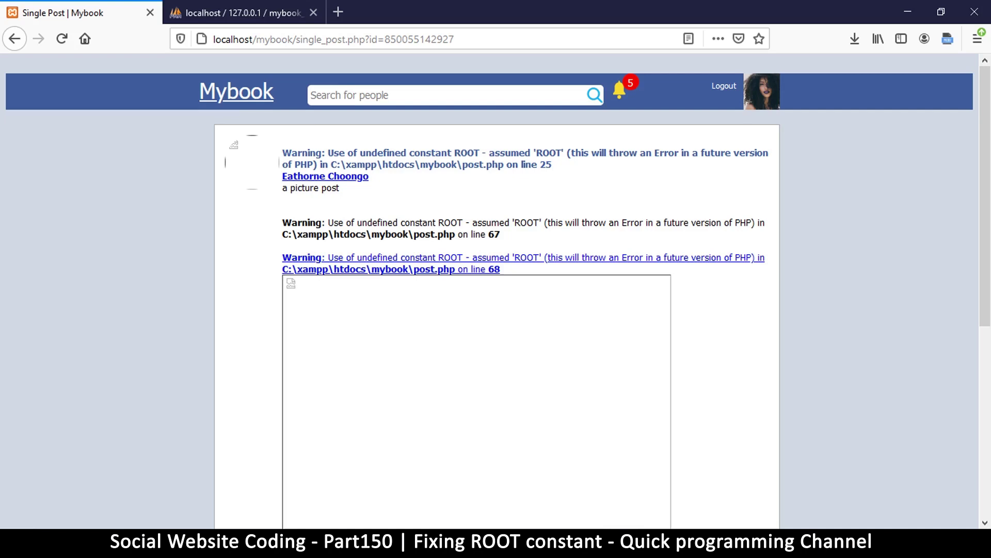
left_click(61, 40)
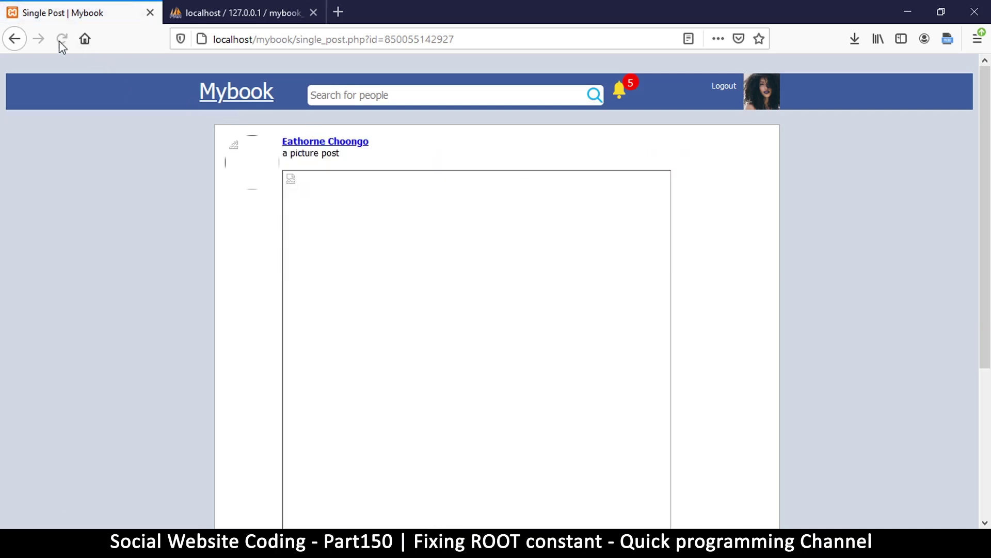
scroll(476, 221, "down", 2)
scroll(474, 221, "down", 2)
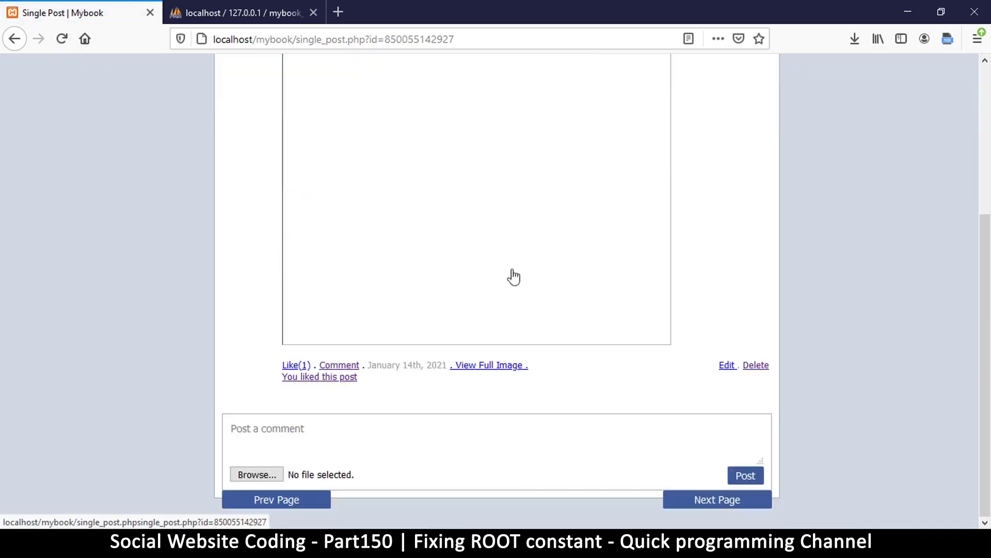
scroll(507, 275, "up", 3)
left_click(13, 39)
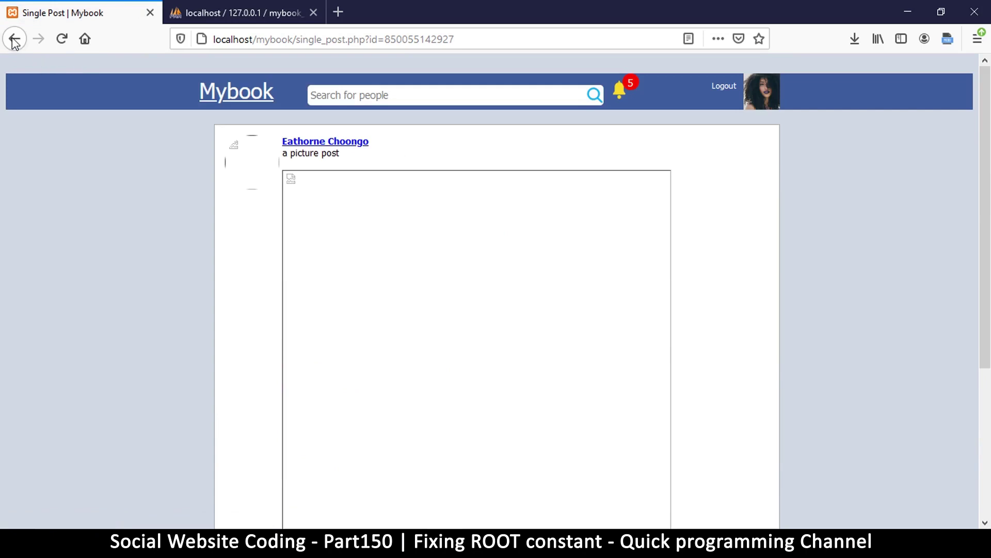
scroll(628, 306, "down", 2)
scroll(630, 307, "down", 2)
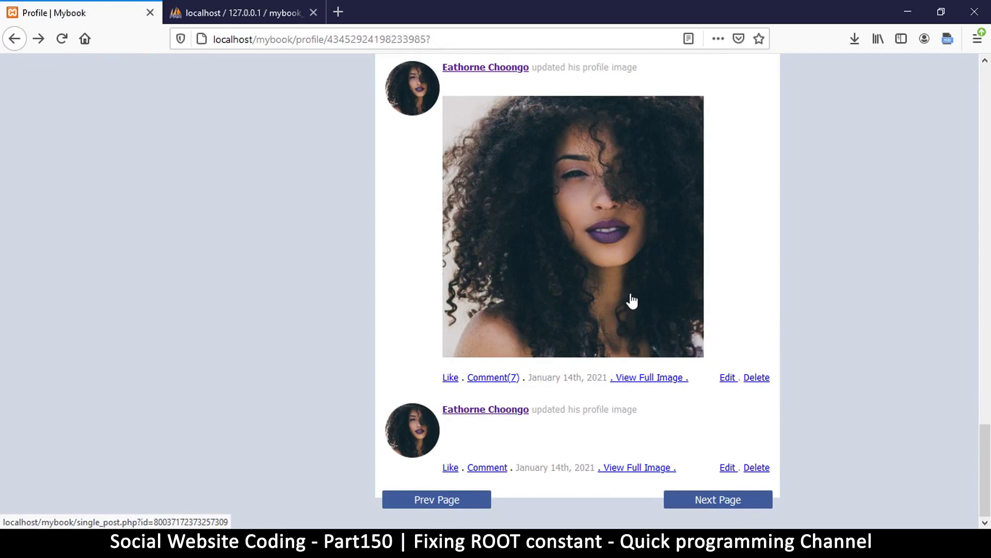
scroll(633, 300, "up", 2)
scroll(632, 301, "up", 3)
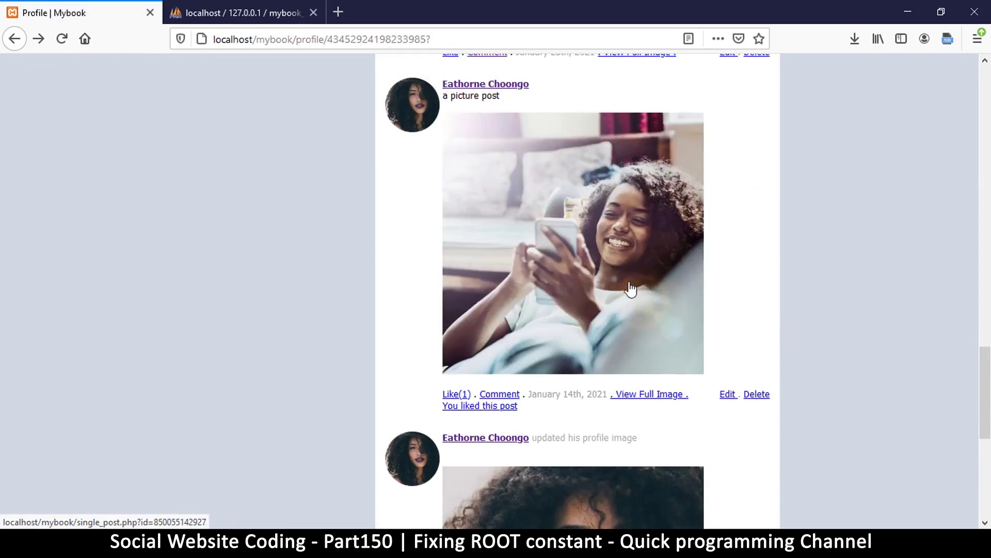
scroll(634, 294, "down", 3)
scroll(634, 283, "down", 2)
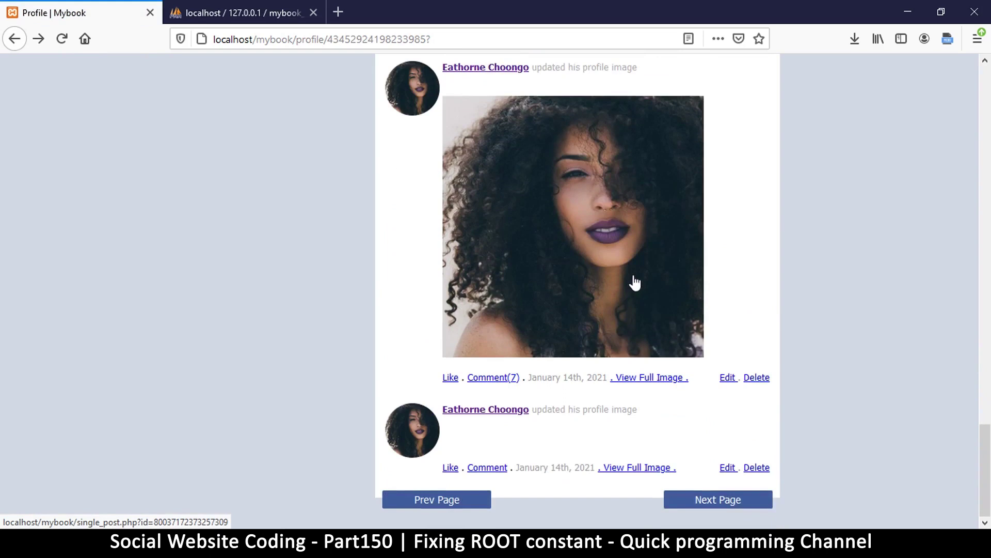
scroll(632, 280, "up", 5)
scroll(633, 280, "up", 5)
scroll(632, 281, "up", 5)
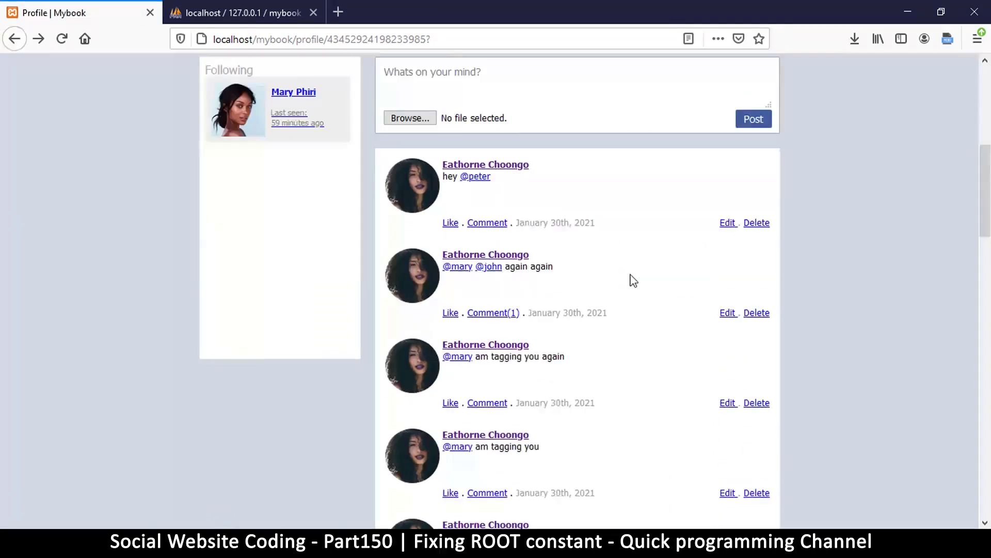
scroll(632, 280, "up", 2)
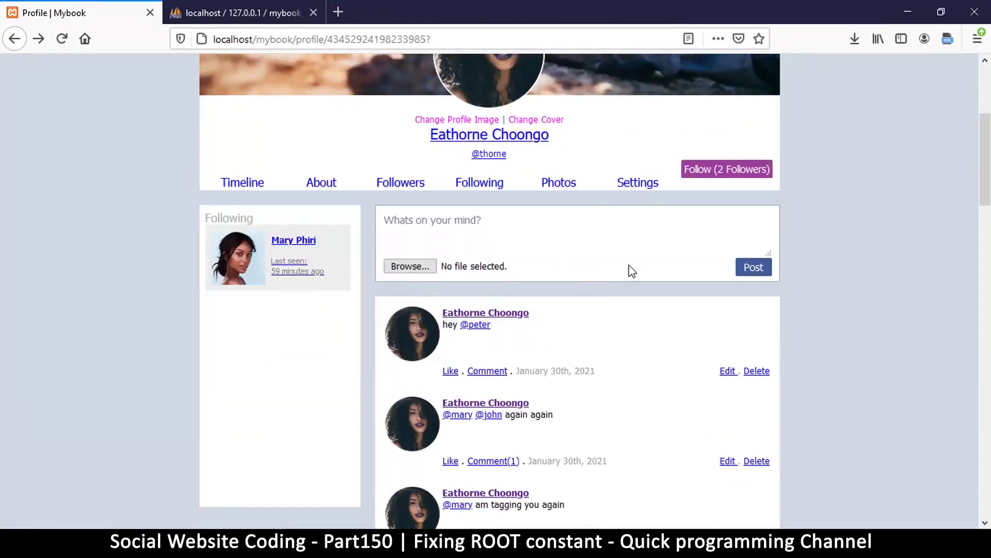
scroll(632, 271, "down", 1)
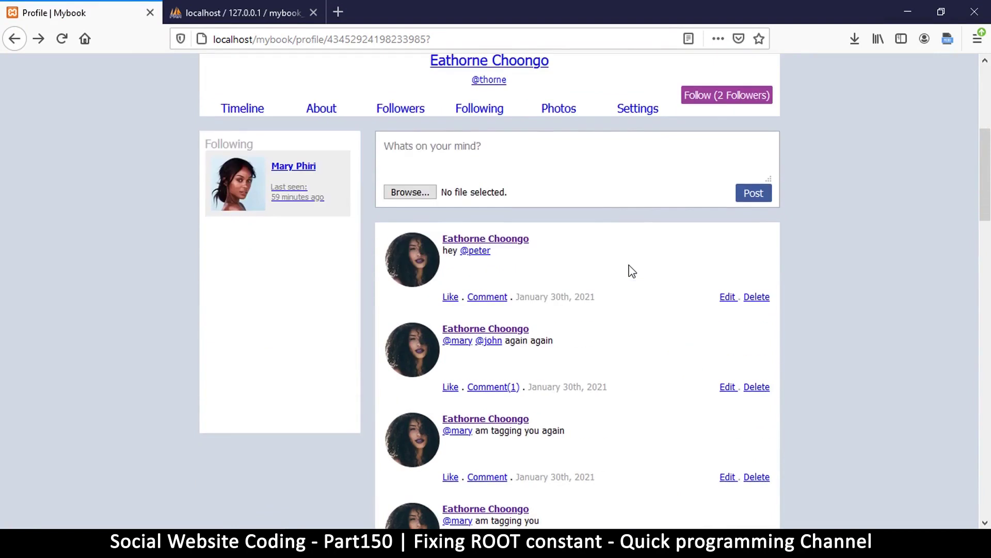
scroll(632, 272, "down", 4)
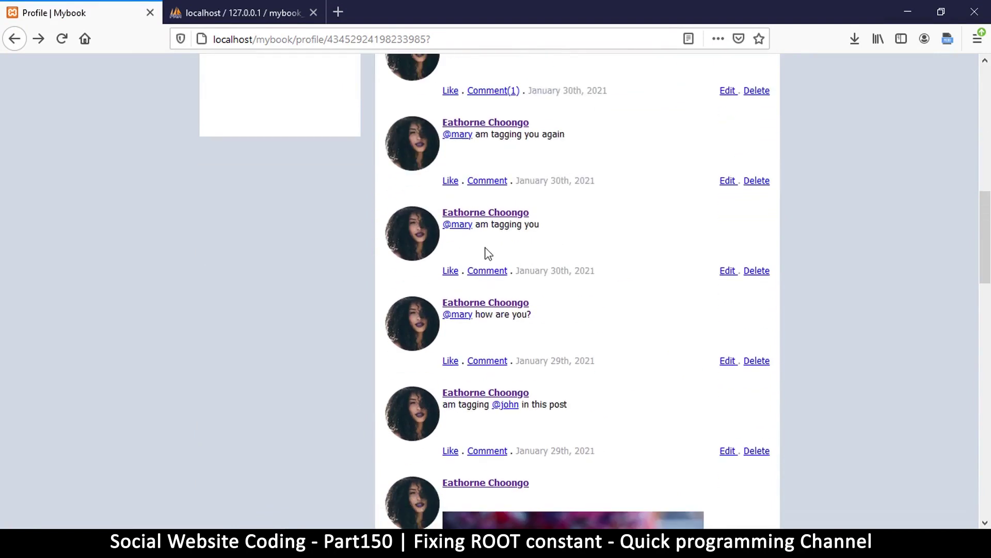
scroll(504, 354, "down", 2)
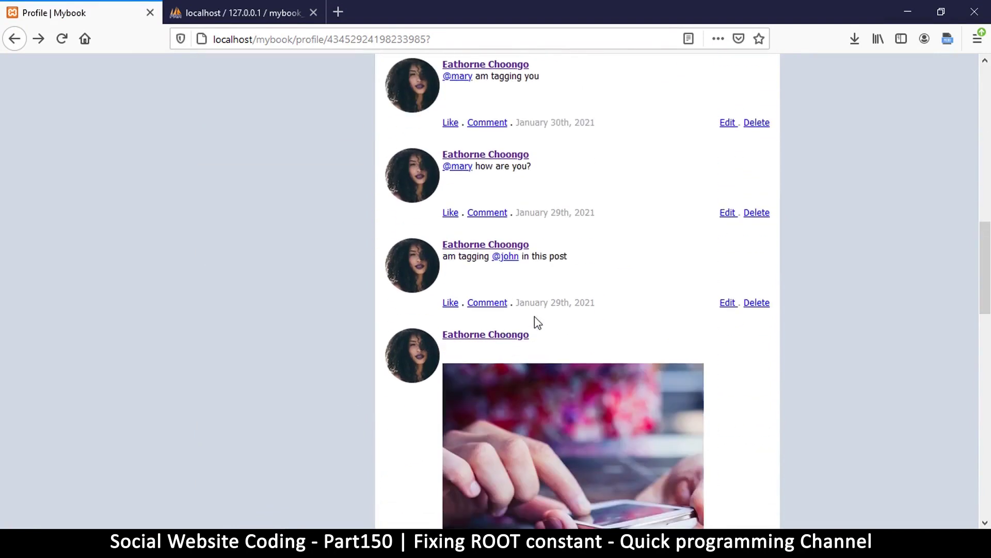
left_click(486, 303)
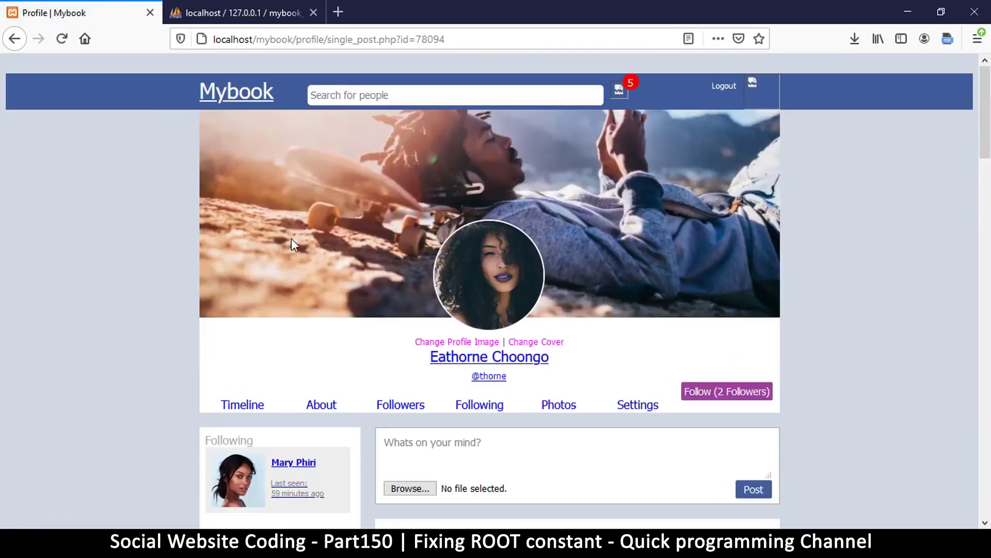
- Locate the single_post.php?id= image link on line 67 of post.php
left_click(664, 542)
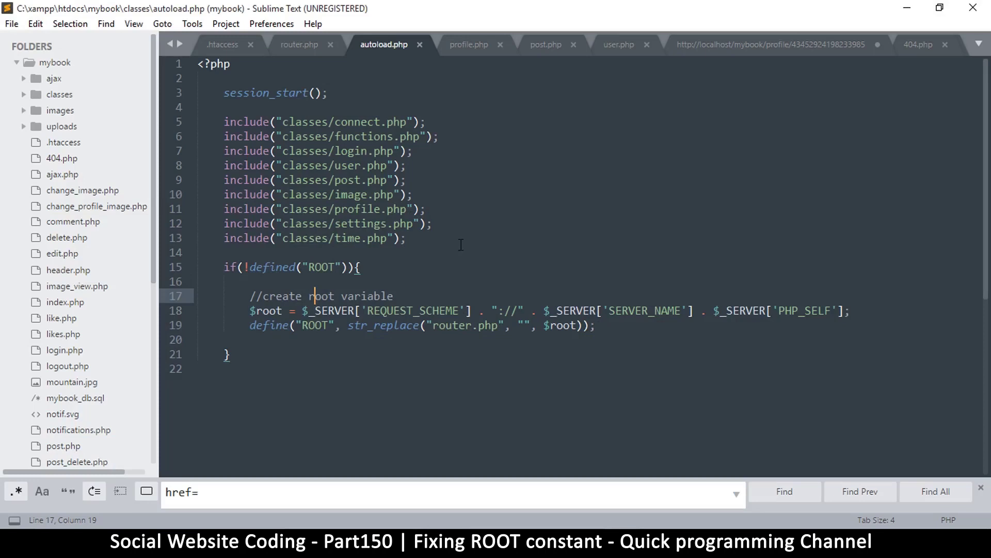
left_click(541, 45)
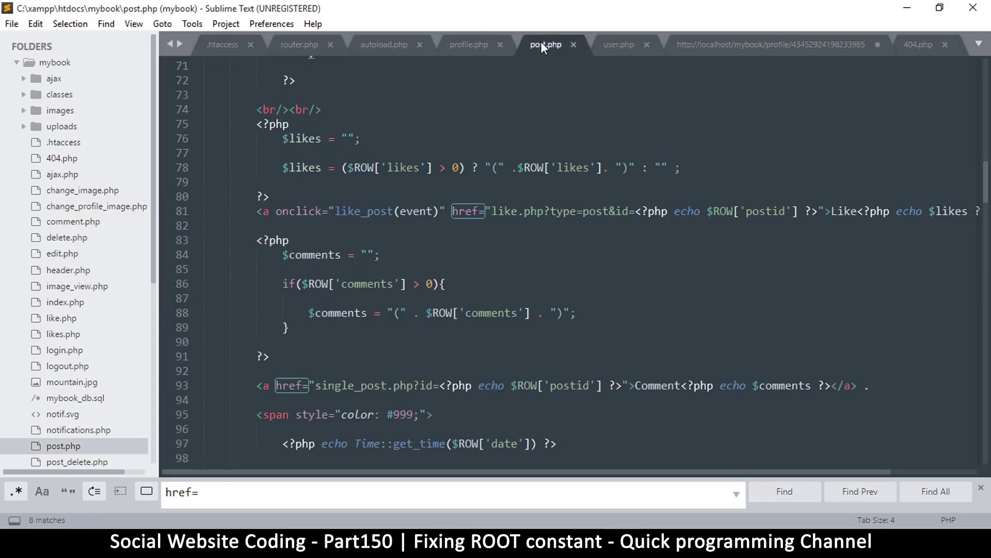
scroll(489, 239, "down", 2)
left_click(783, 491)
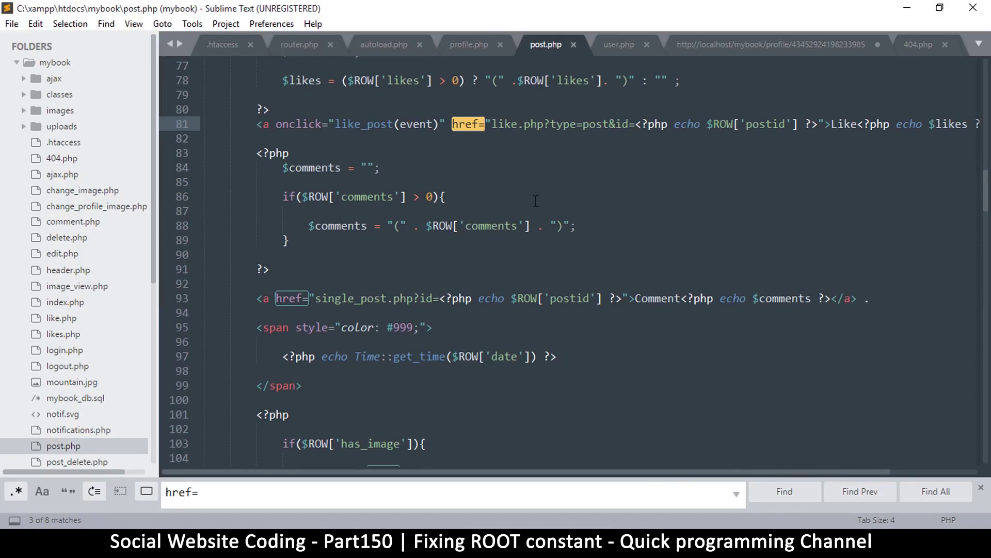
scroll(535, 200, "up", 5)
scroll(535, 201, "up", 3)
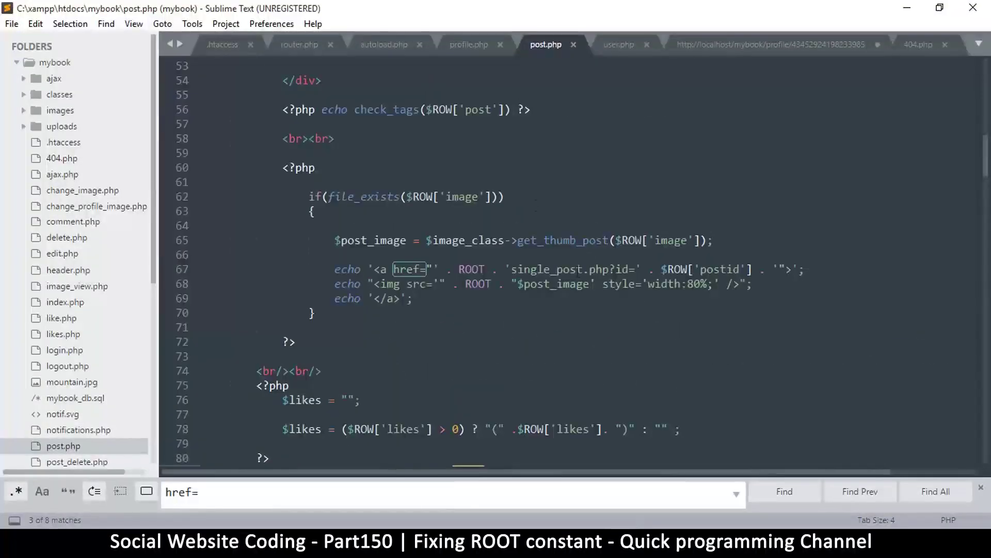
scroll(574, 297, "up", 1, "ctrl")
scroll(573, 296, "up", 1, "ctrl")
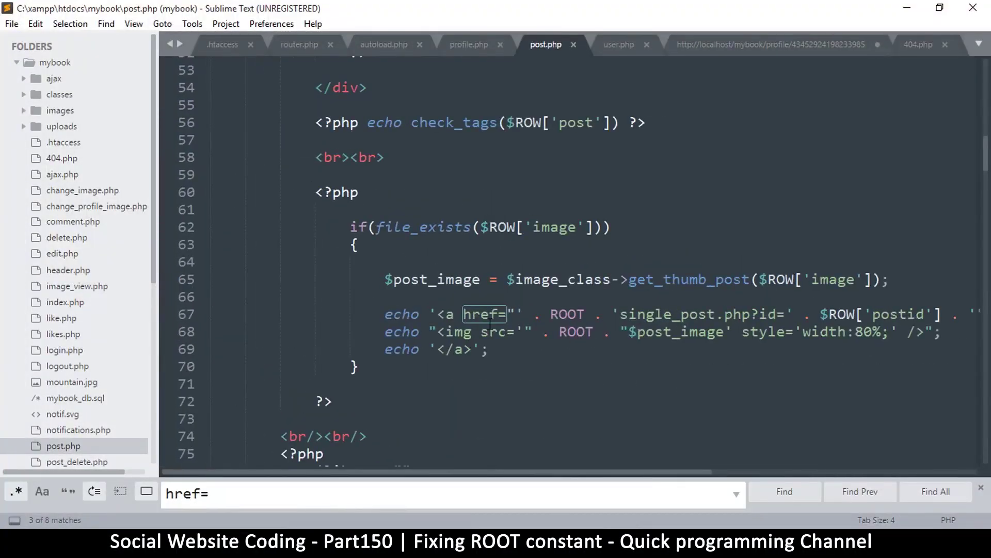
left_click_drag(464, 313, 788, 313)
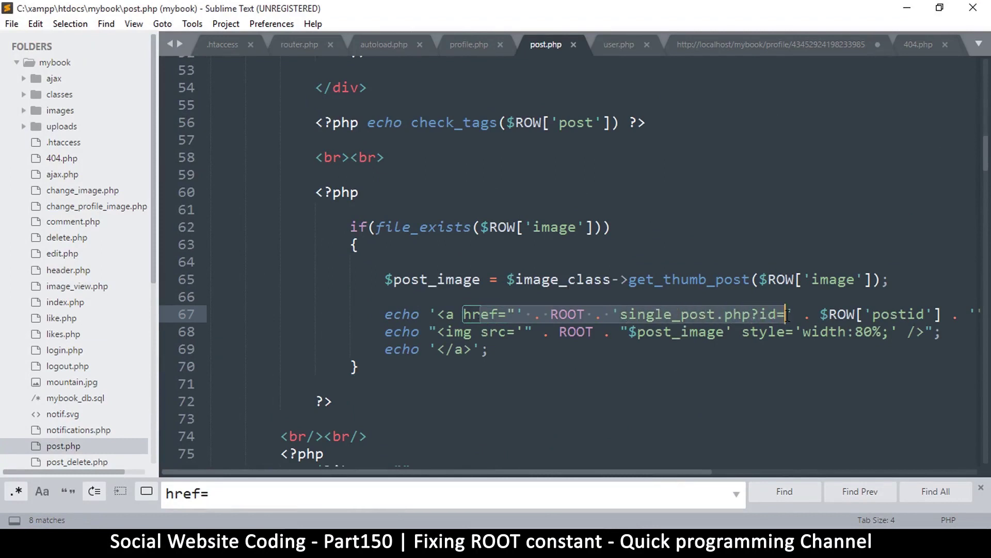
left_click(666, 319)
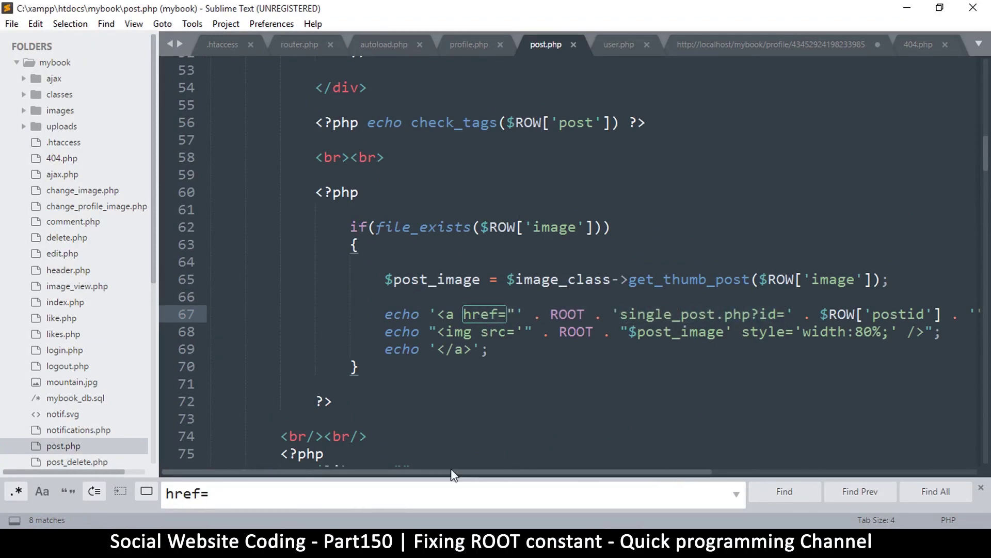
mouse_move(450, 471)
left_mouse_down()
mouse_move(654, 475)
mouse_move(559, 475)
left_mouse_up()
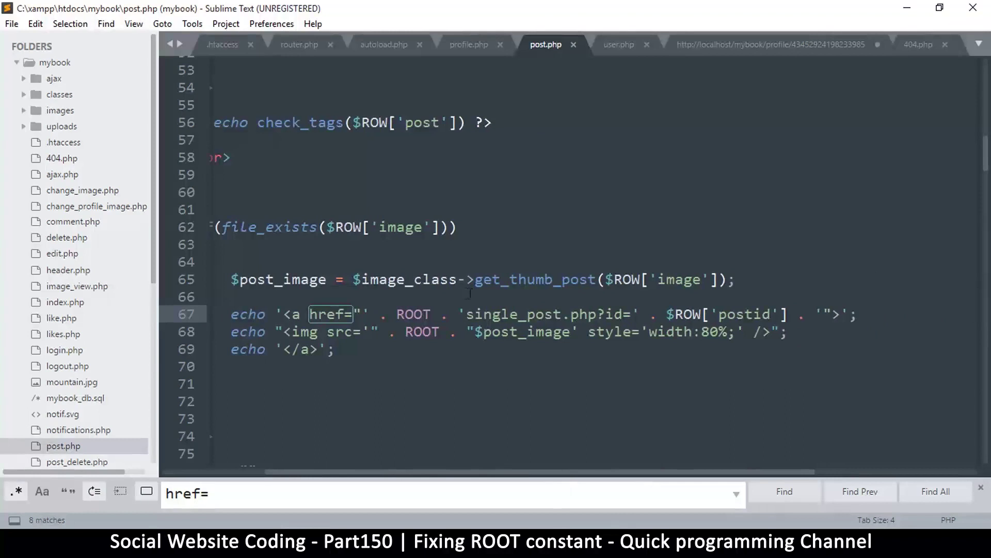
- Replace .php?id= with / so the link reads 'single_post/' . $ROW['postid'], and save
left_click_drag(467, 313, 566, 318)
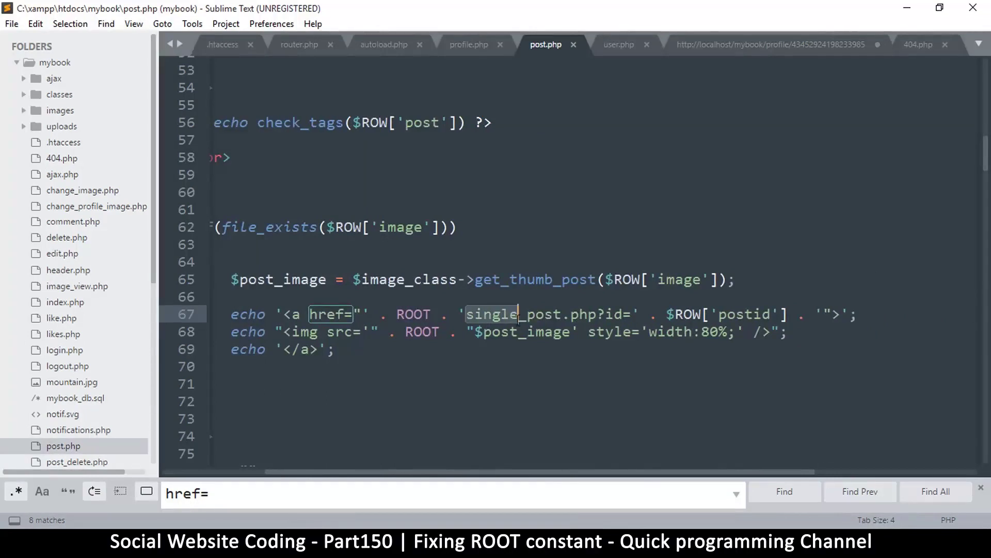
left_click(562, 315)
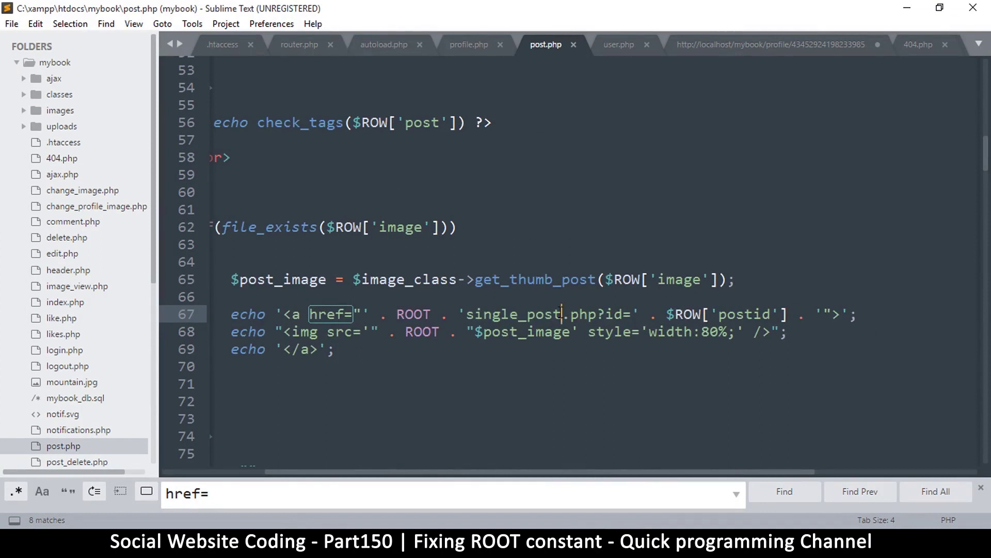
left_click_drag(468, 310, 632, 314)
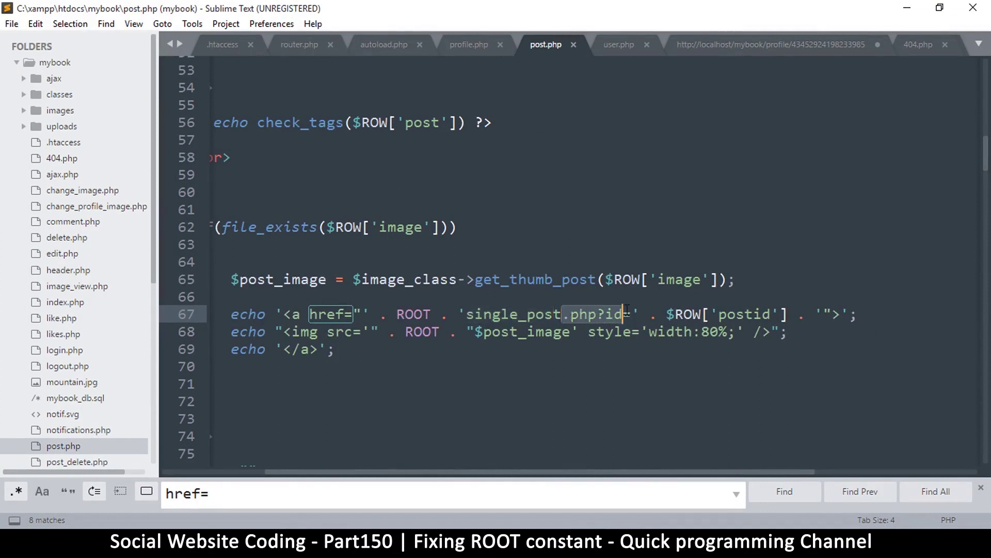
type("/")
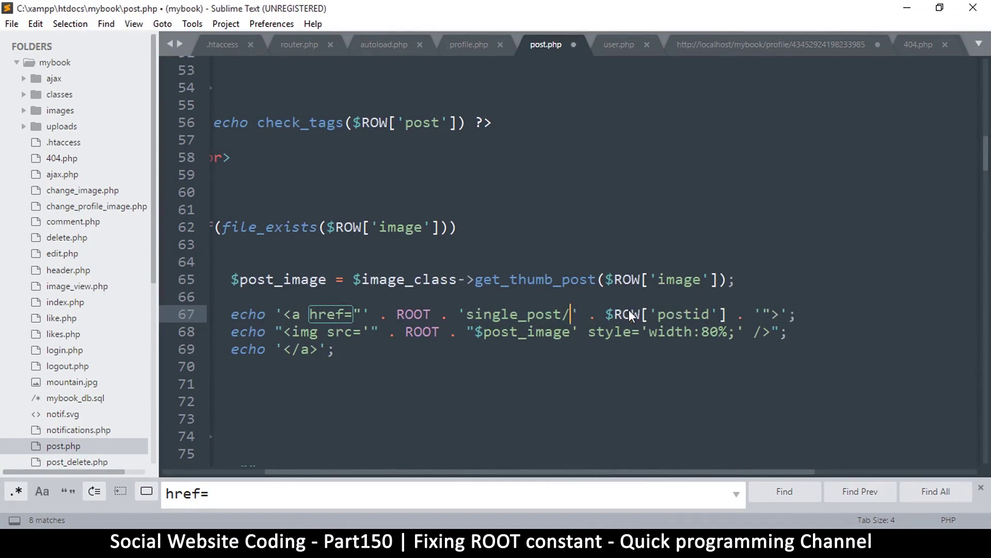
key("Right")
key("Right")
key("Right")
left_click_drag(607, 314, 721, 312)
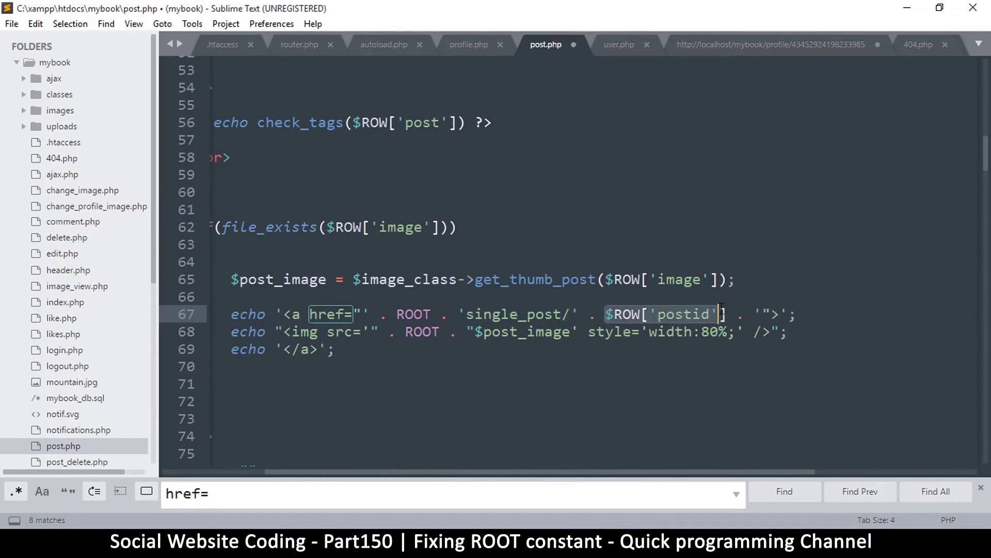
left_click(724, 332)
key("ctrl+s")
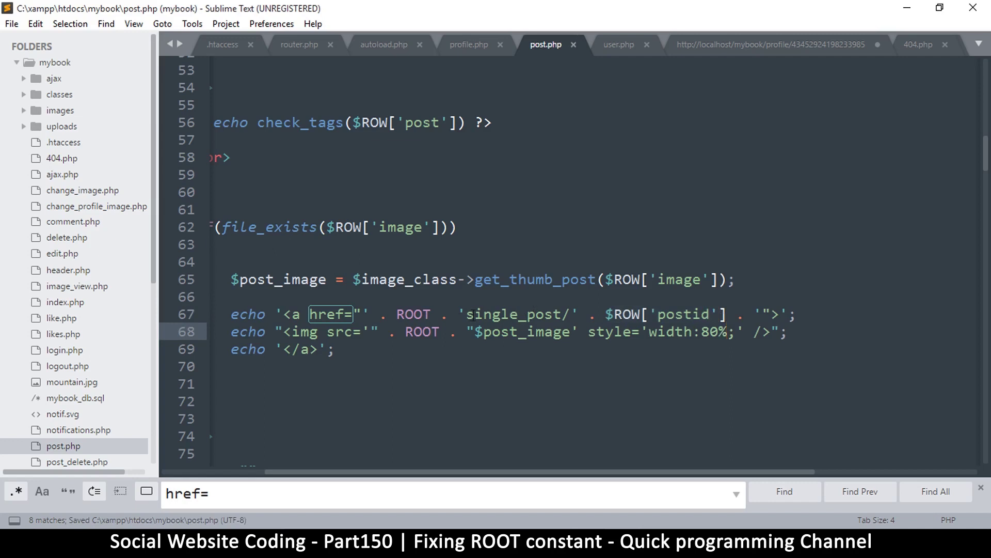
- Review the new single_post/ path and post id link, and save post.php again
left_click_drag(466, 314, 579, 314)
left_click(666, 313)
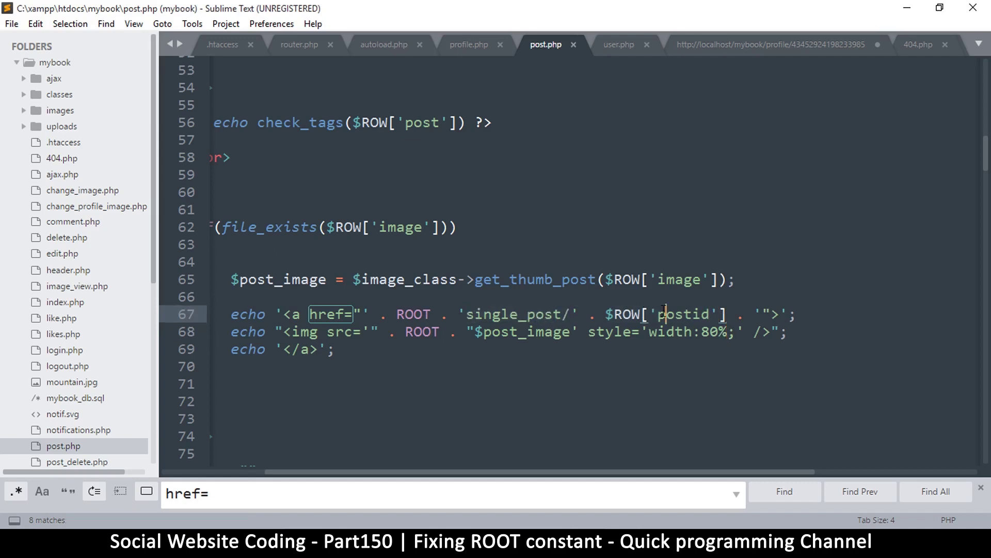
key("ctrl+s")
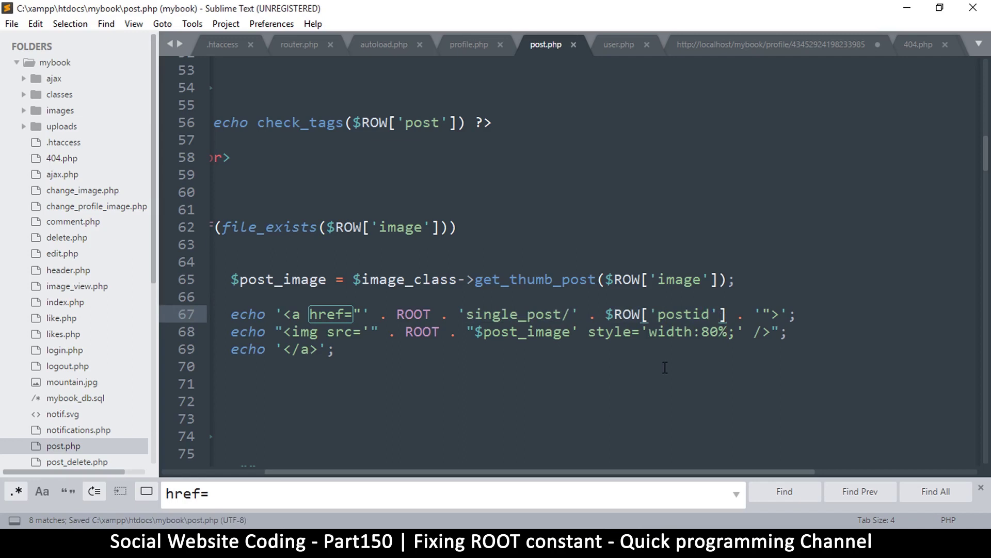
left_click_drag(465, 314, 745, 314)
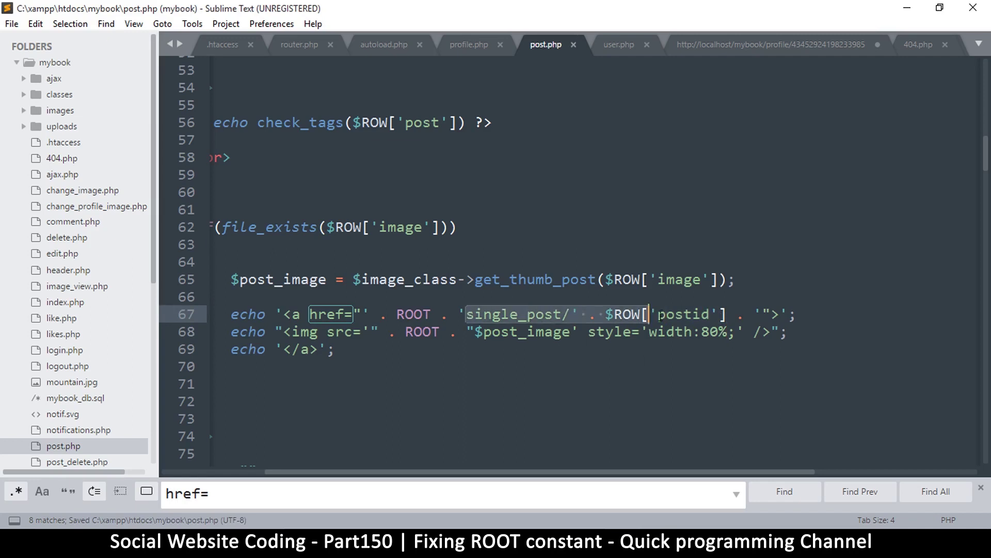
left_click(709, 332)
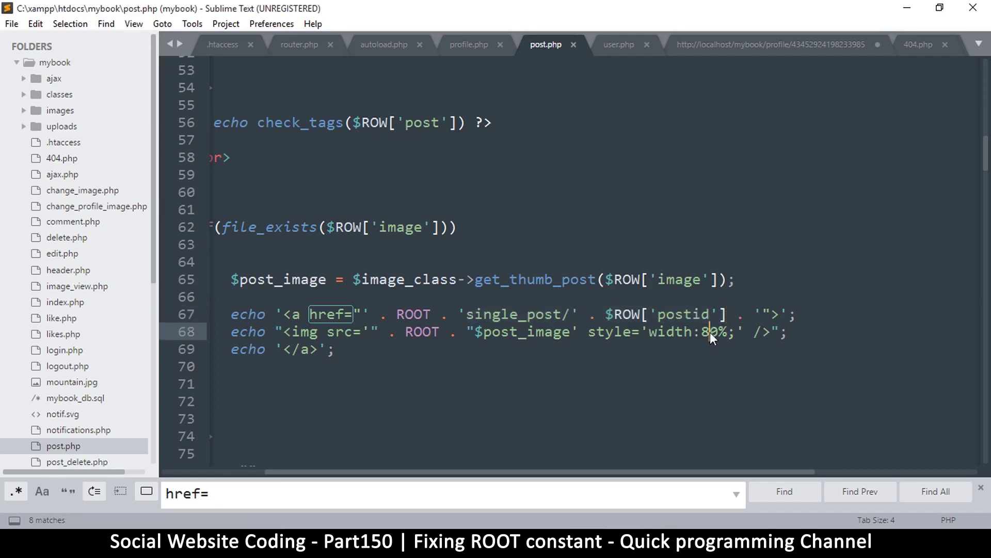
- Try a post's comment link, go back to the profile, and reload it to get the new links
key("alt+Tab")
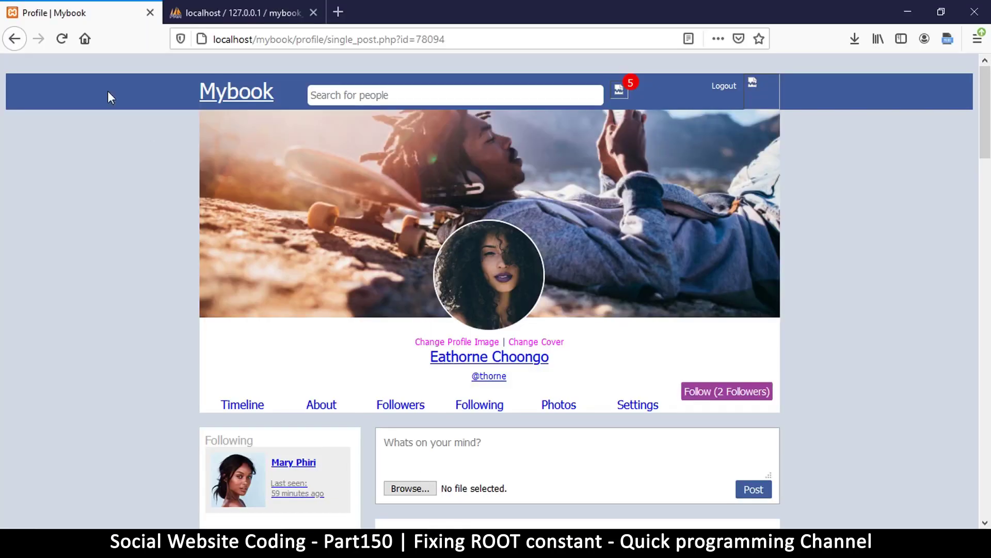
scroll(488, 330, "down", 5)
scroll(489, 330, "down", 1)
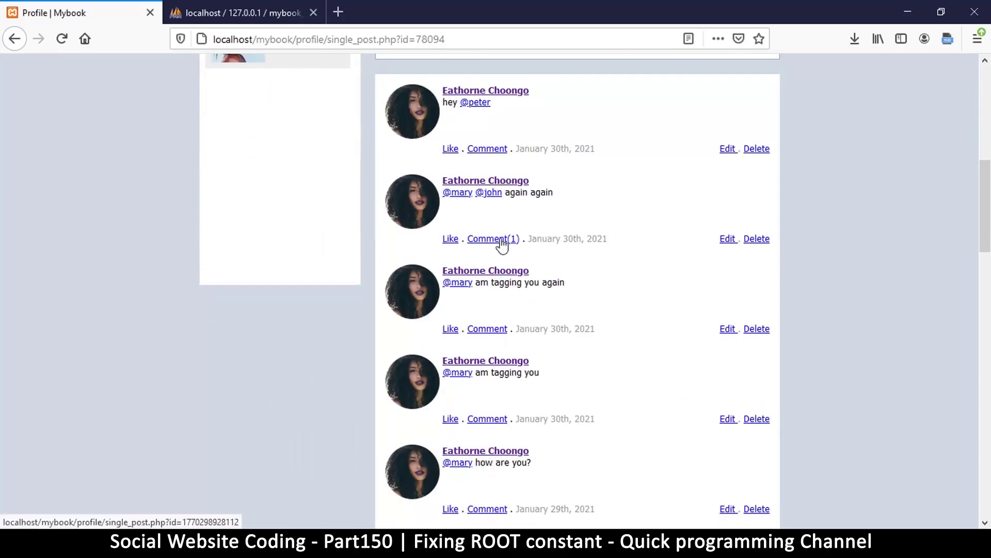
scroll(535, 314, "down", 3)
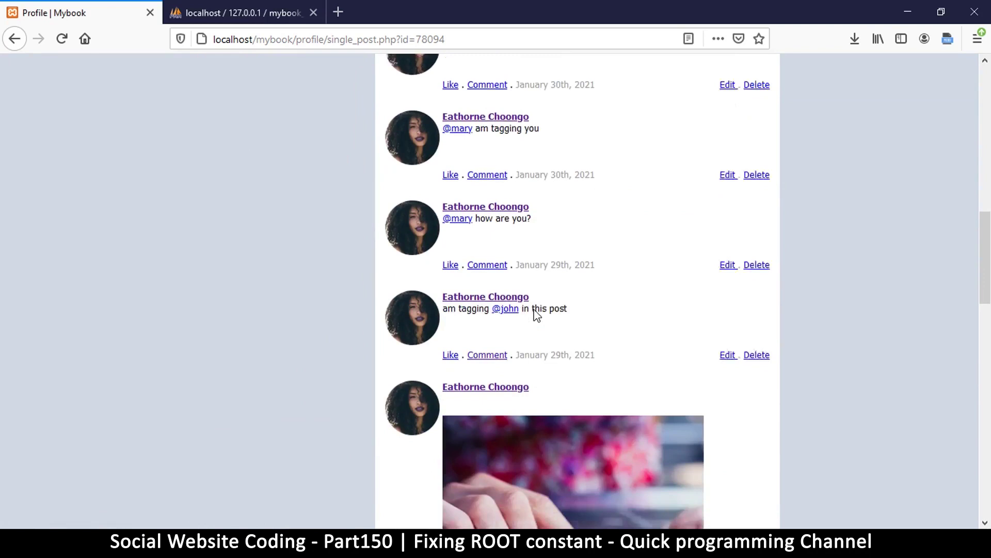
scroll(534, 314, "down", 3)
scroll(504, 295, "down", 3)
left_click(486, 276)
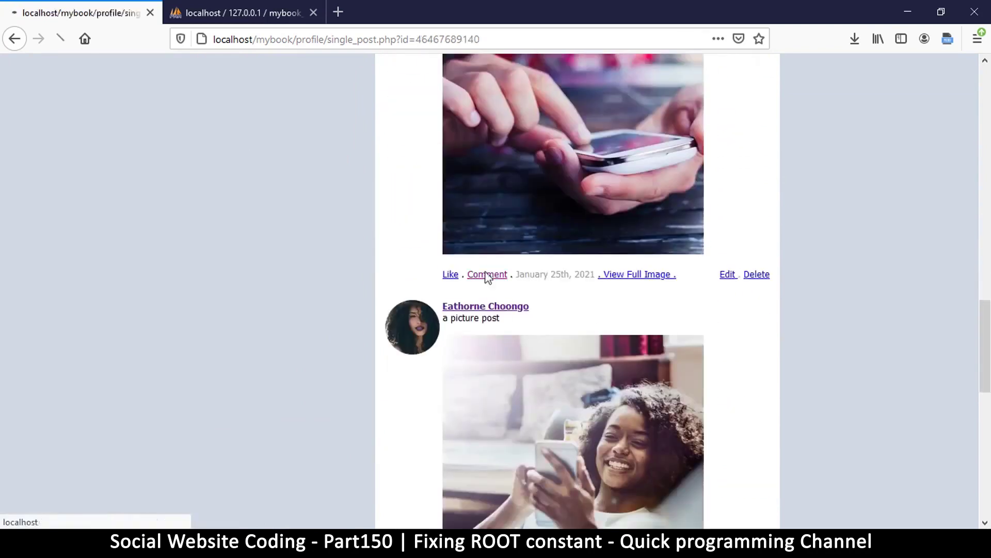
left_click(11, 38)
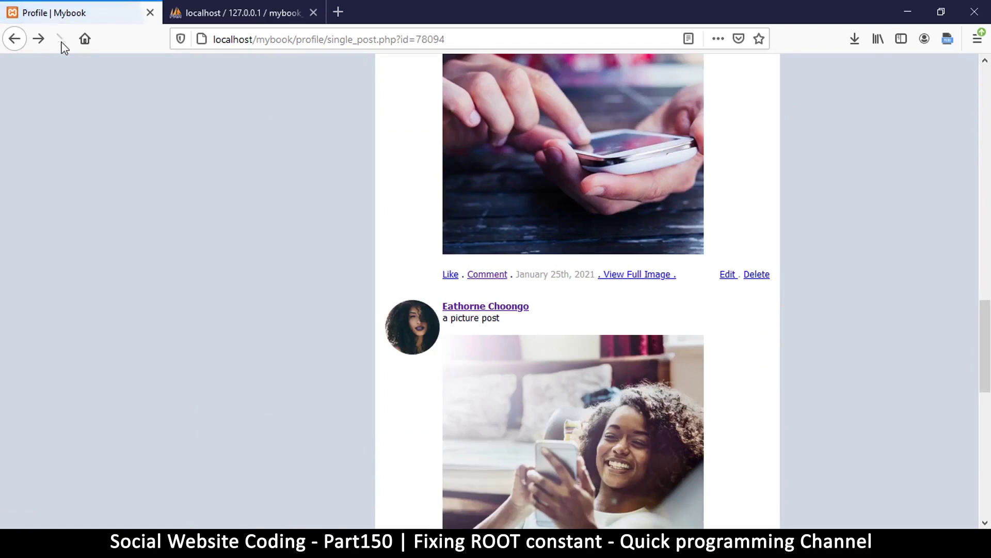
left_click(62, 41)
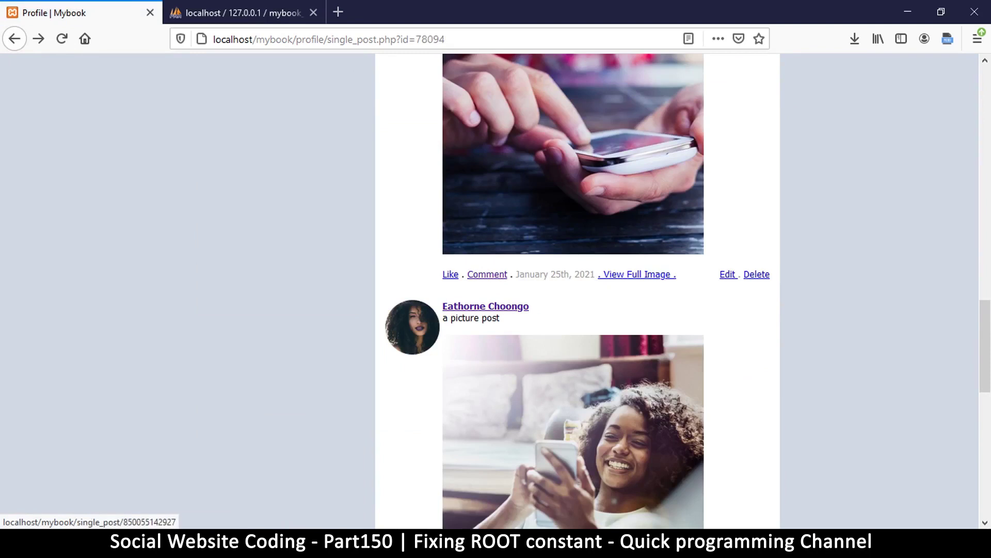
key("alt+Tab")
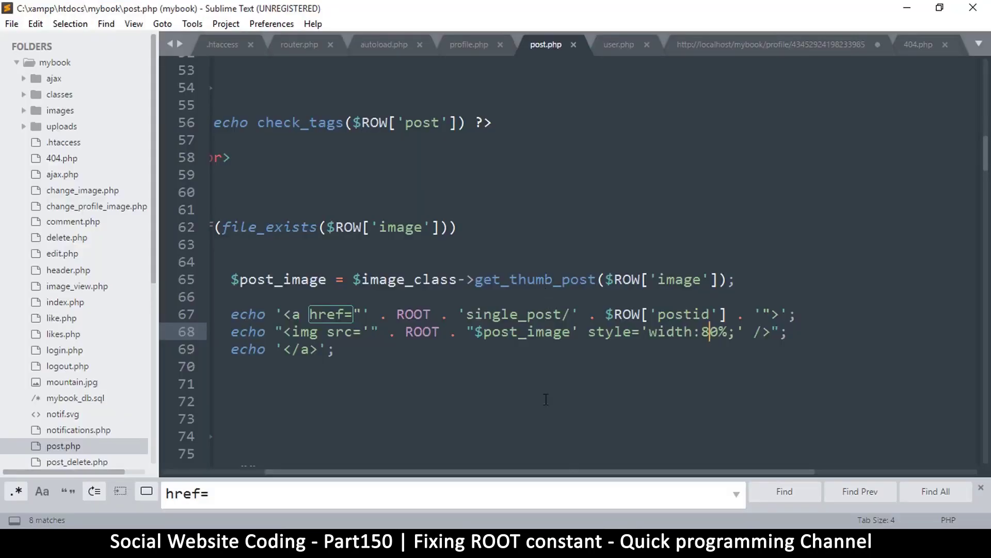
left_click_drag(567, 473, 528, 486)
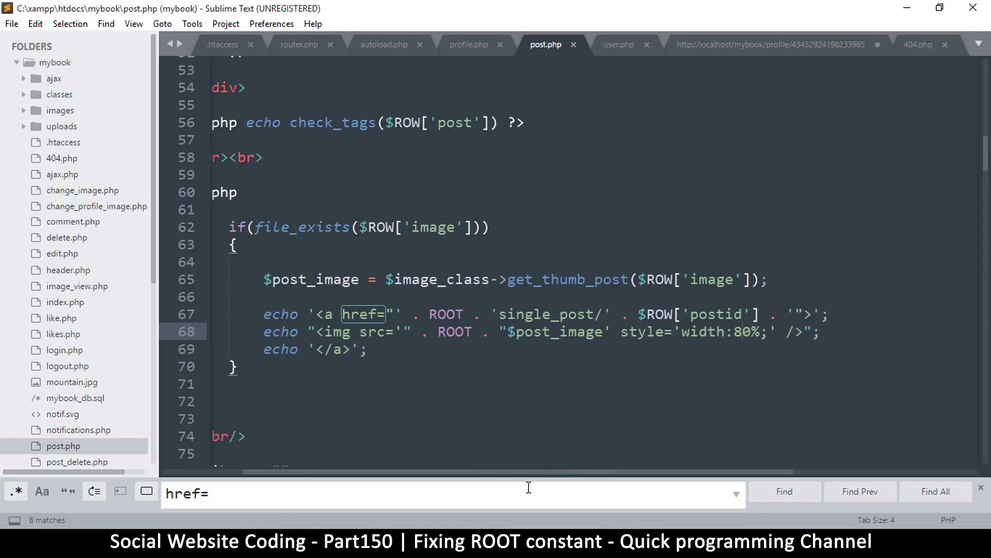
key("alt+Tab")
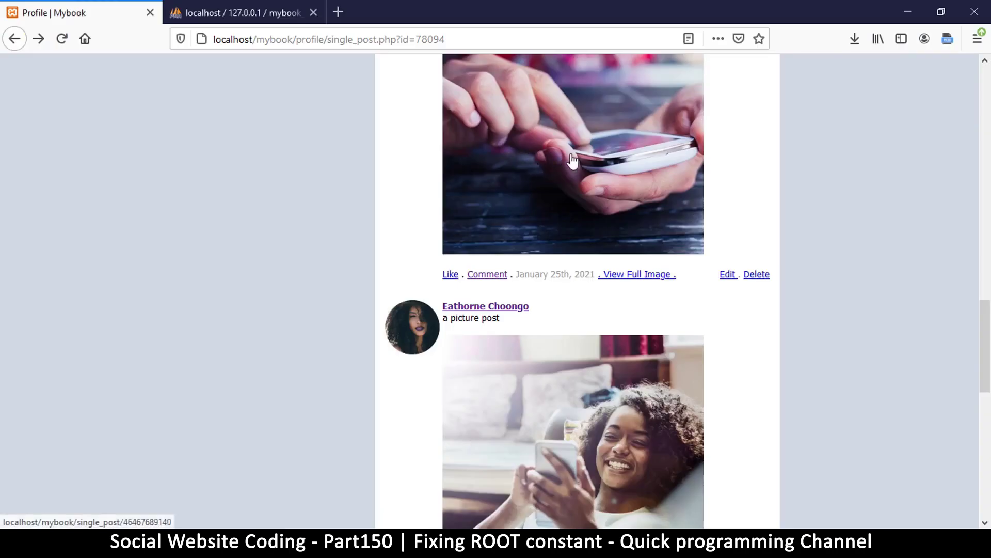
left_click(573, 160)
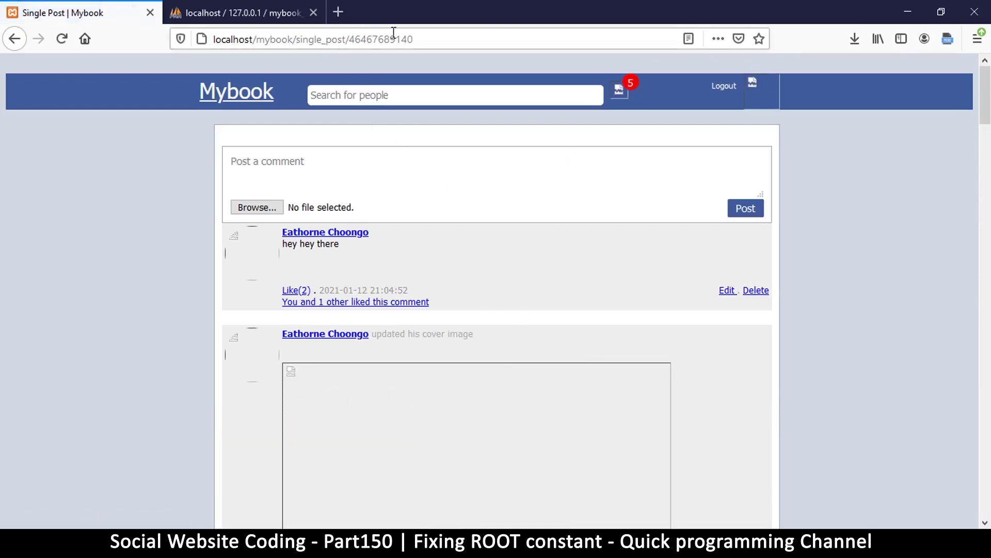
scroll(503, 365, "down", 5)
scroll(505, 357, "down", 2)
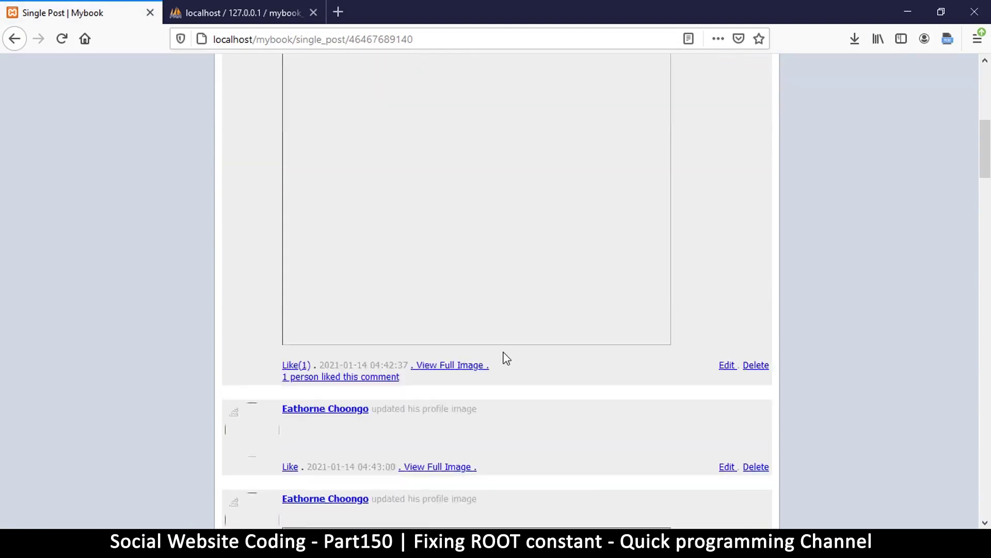
scroll(505, 358, "down", 1)
scroll(506, 358, "up", 10)
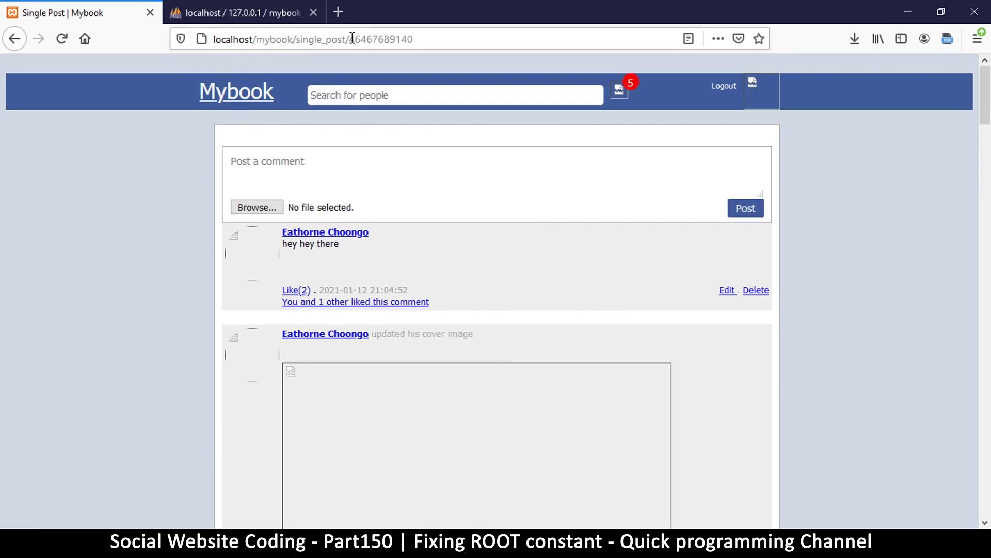
left_click_drag(352, 39, 519, 38)
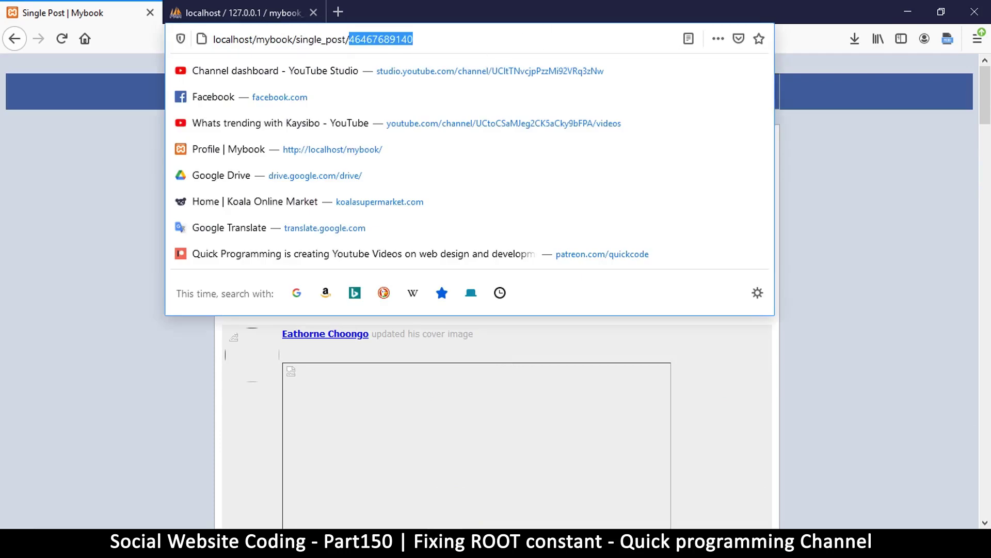
- Move up to the mybook folder in File Explorer and scroll toward single_post.php
key("alt+Tab")
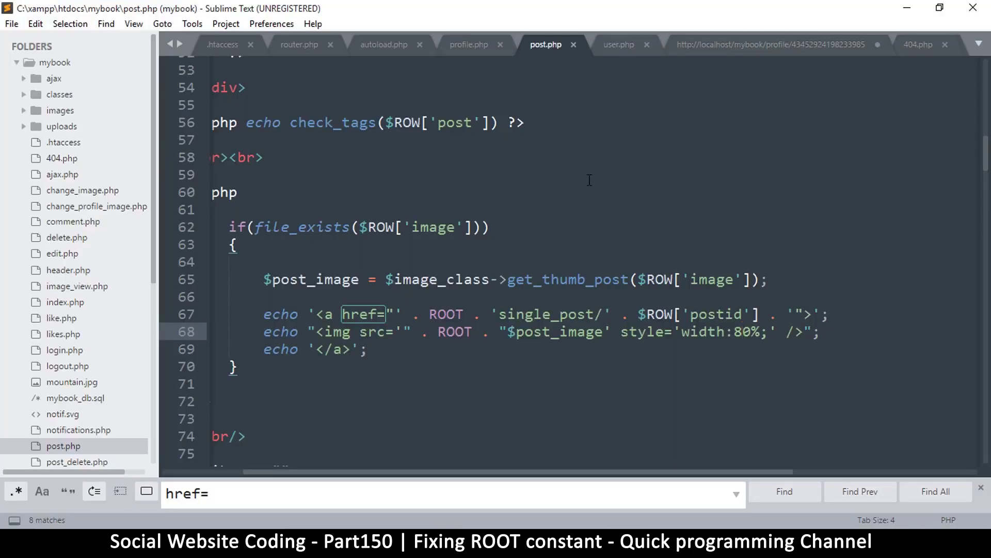
left_click(535, 492)
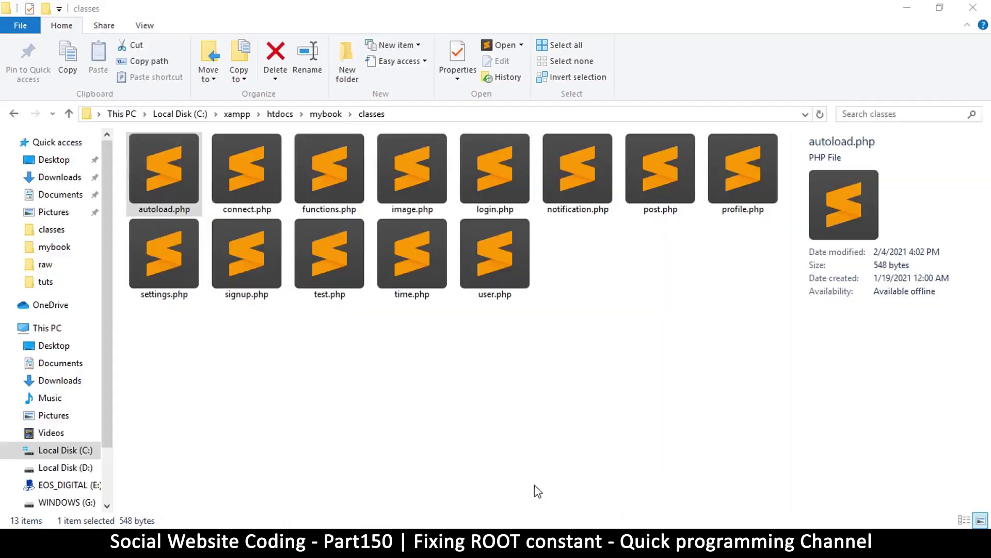
left_click(327, 115)
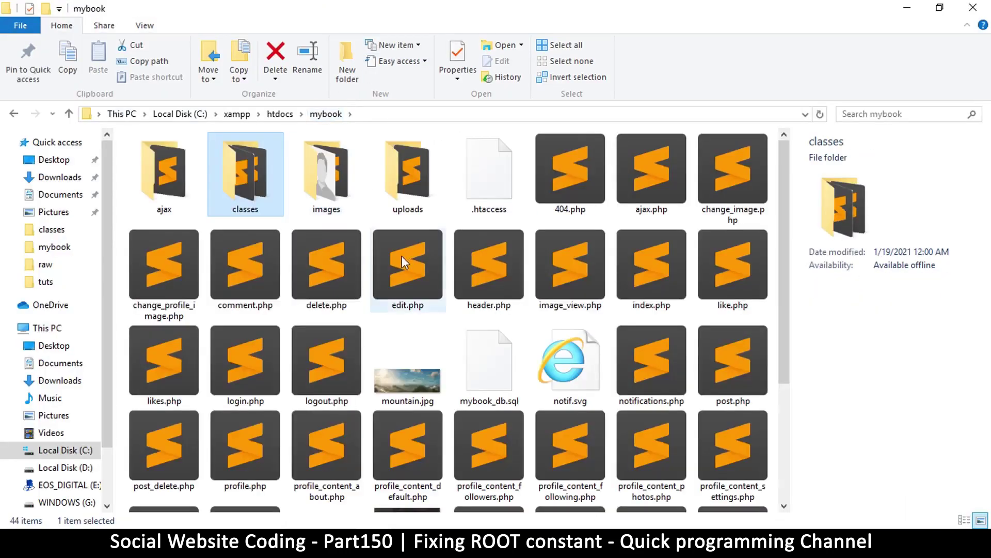
left_click(327, 263)
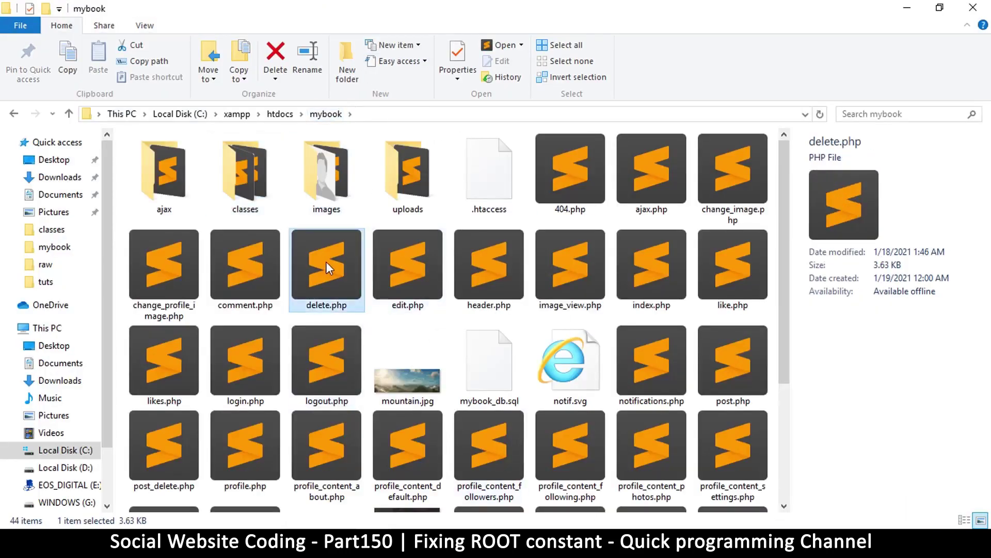
key("s")
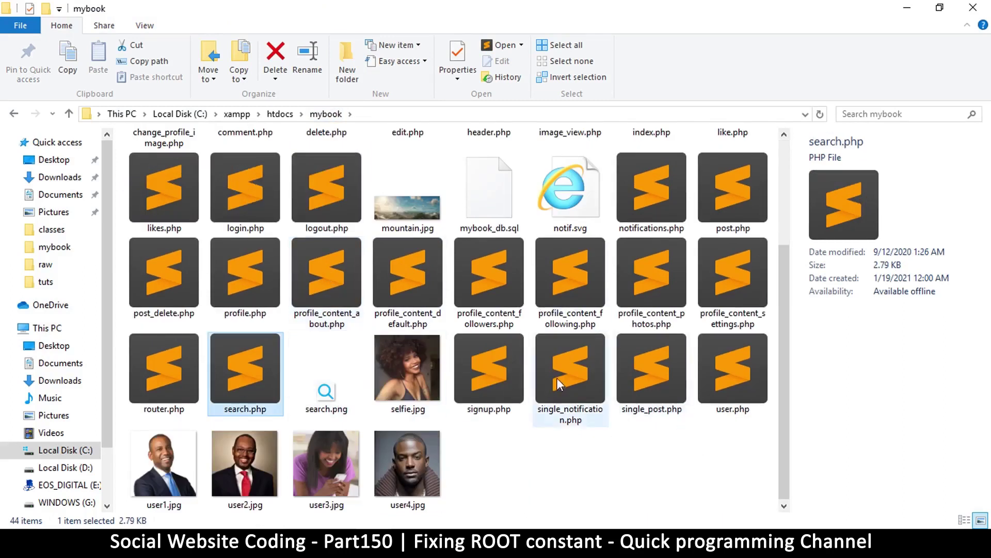
- Open single_post.php and review its $_GET['id'] checks on line 10
double_click(662, 368)
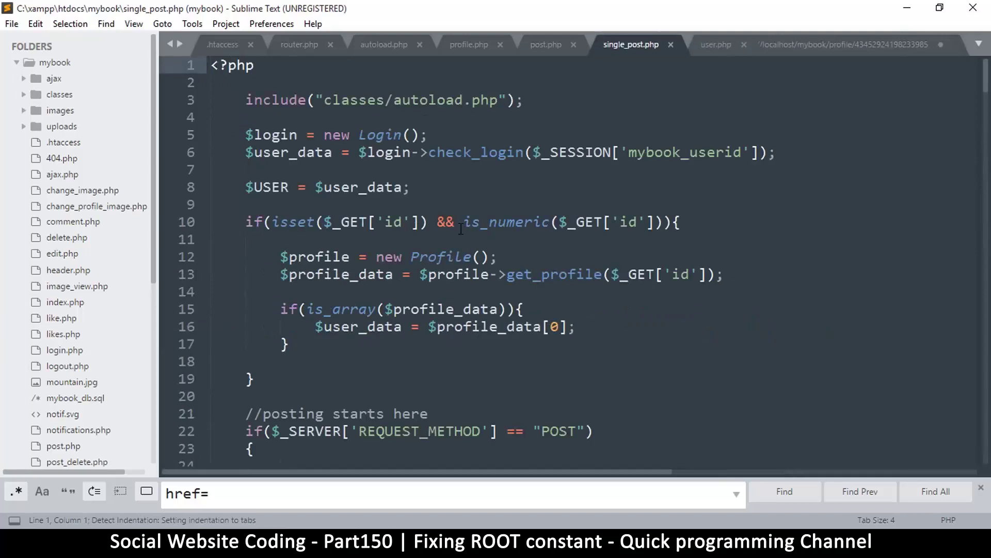
scroll(471, 227, "down", 1)
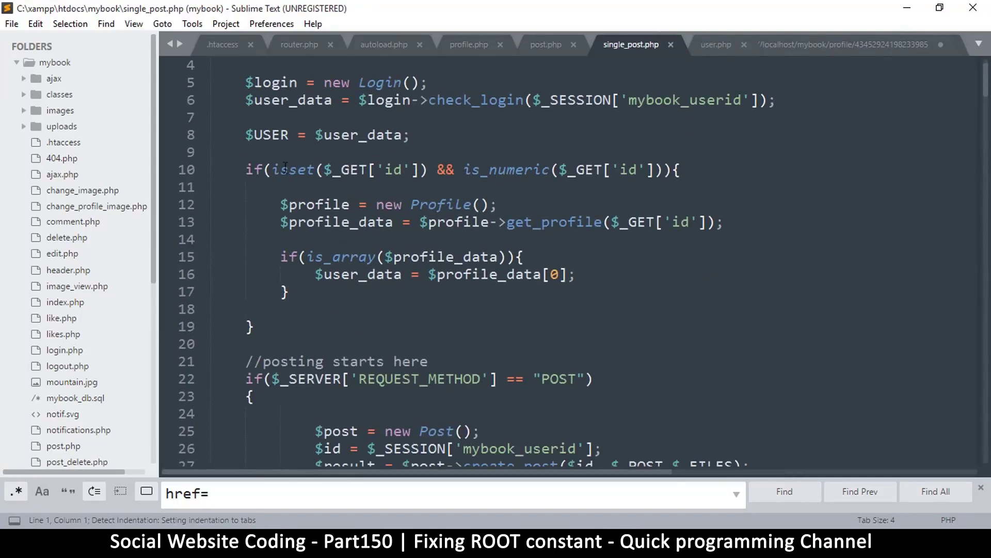
left_click_drag(377, 168, 680, 171)
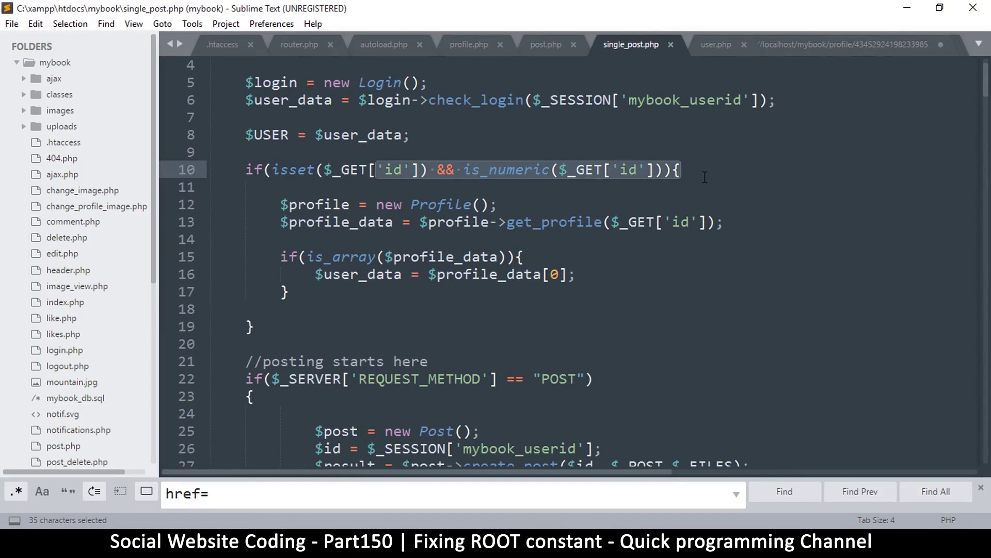
left_click(418, 170)
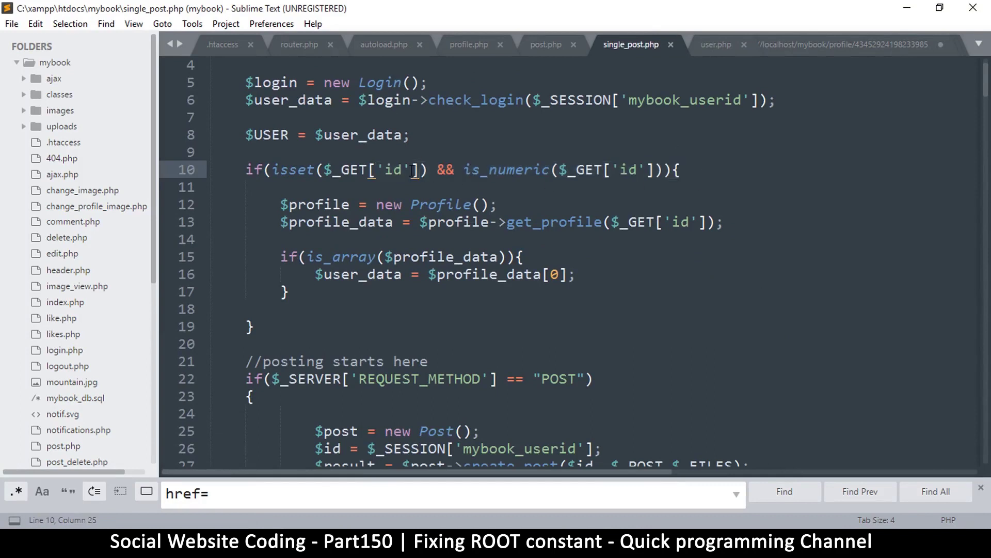
key("ctrl+s")
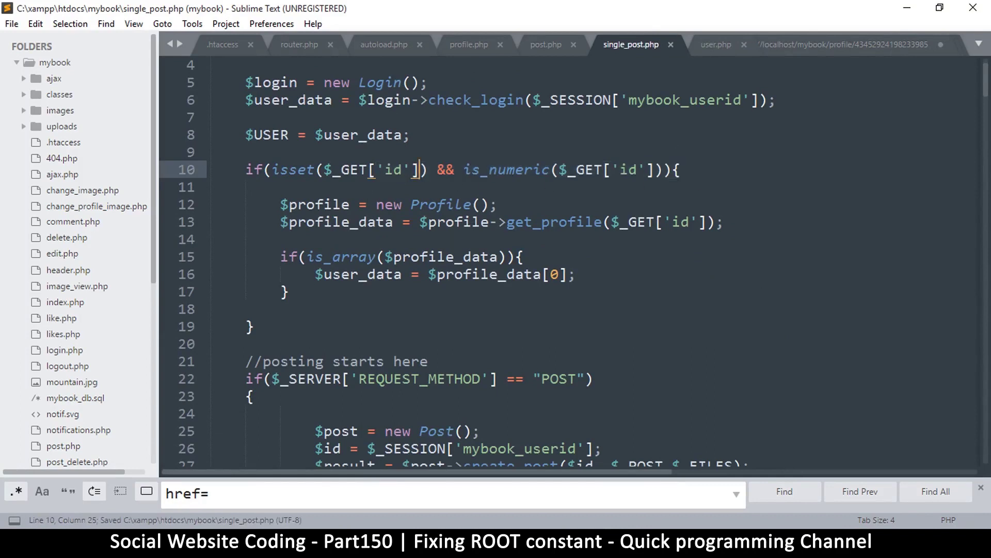
key("alt+Tab")
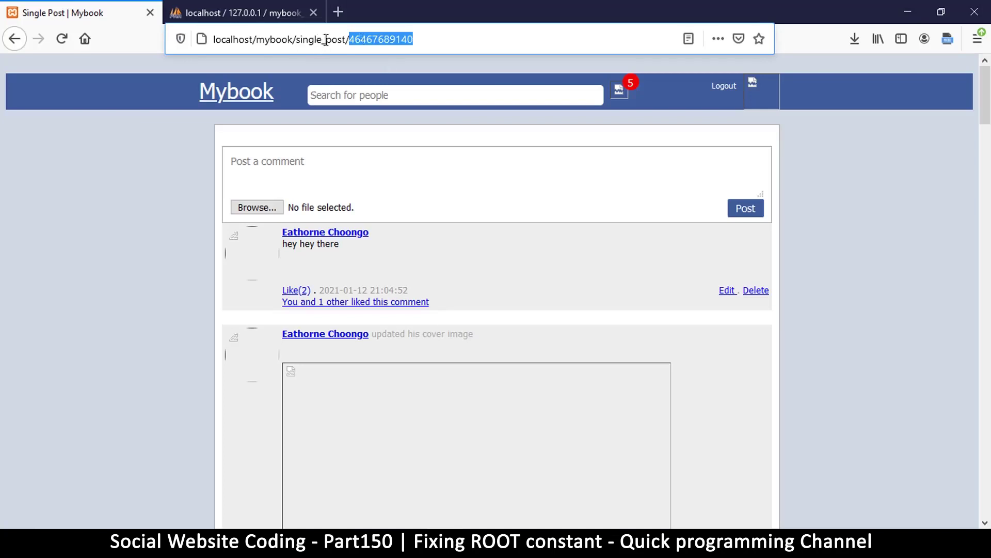
key("alt+Tab")
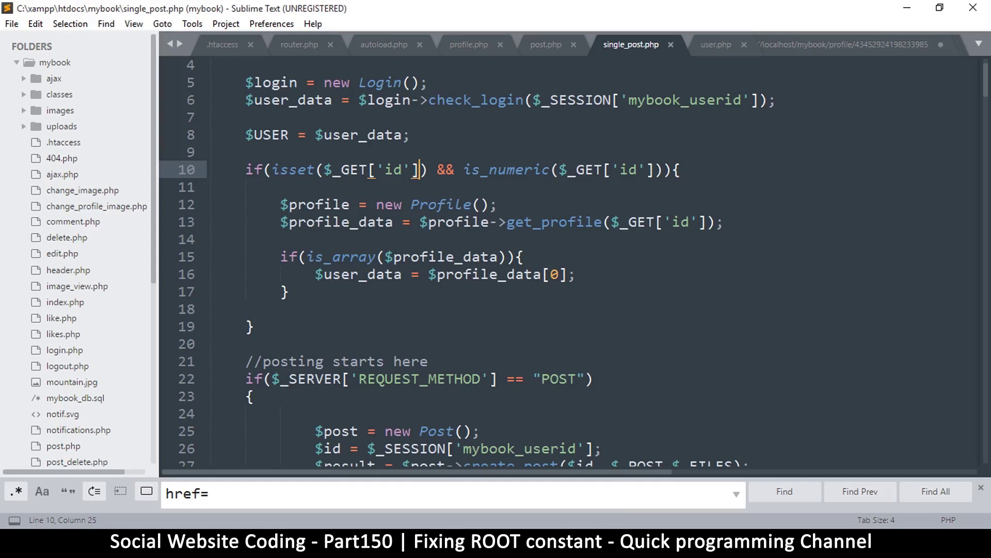
scroll(385, 154, "up", 1)
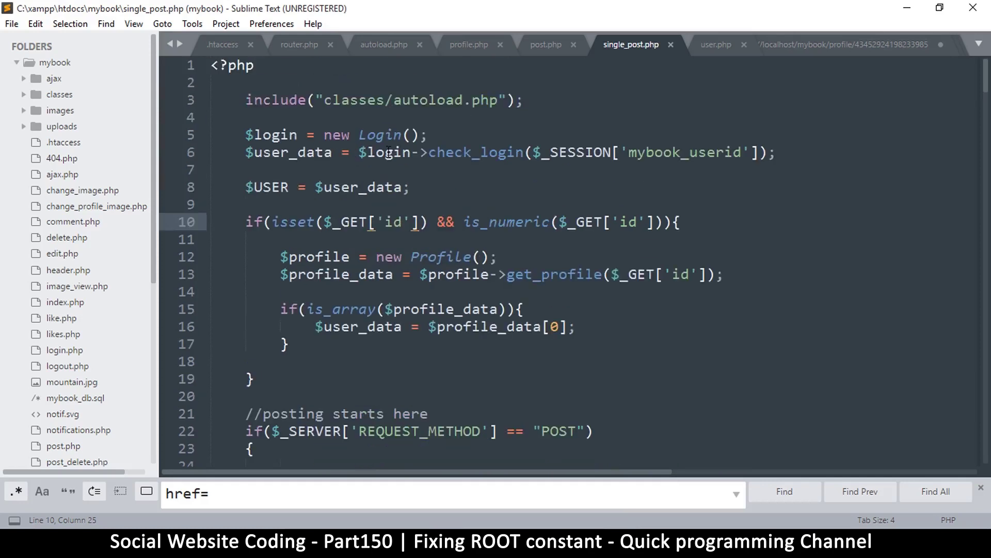
- Enlarge the code text and search through the _GET occurrences
key("ctrl+equal")
key("ctrl+equal")
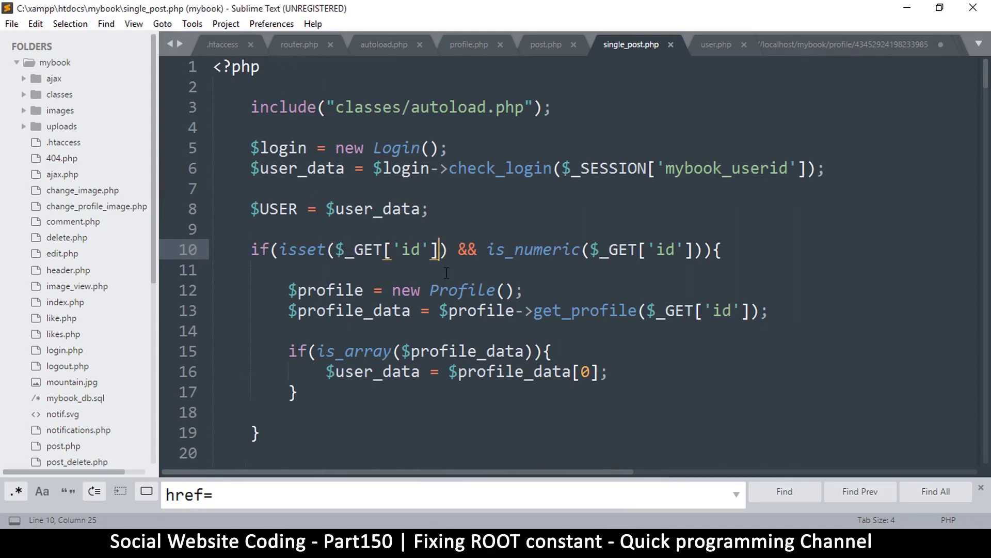
left_click_drag(335, 250, 382, 250)
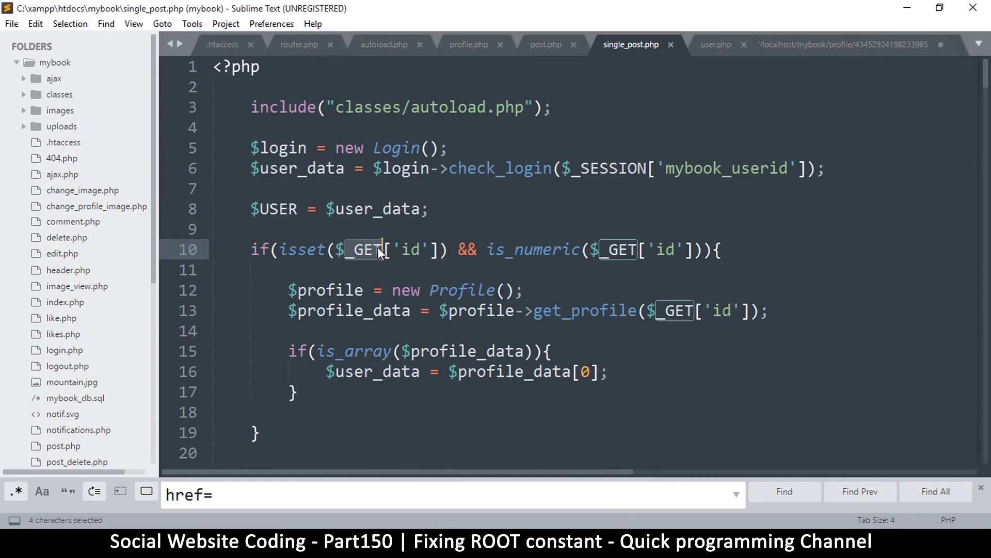
key("ctrl+f")
key("Return")
key("Return")
key("Return")
key("Return")
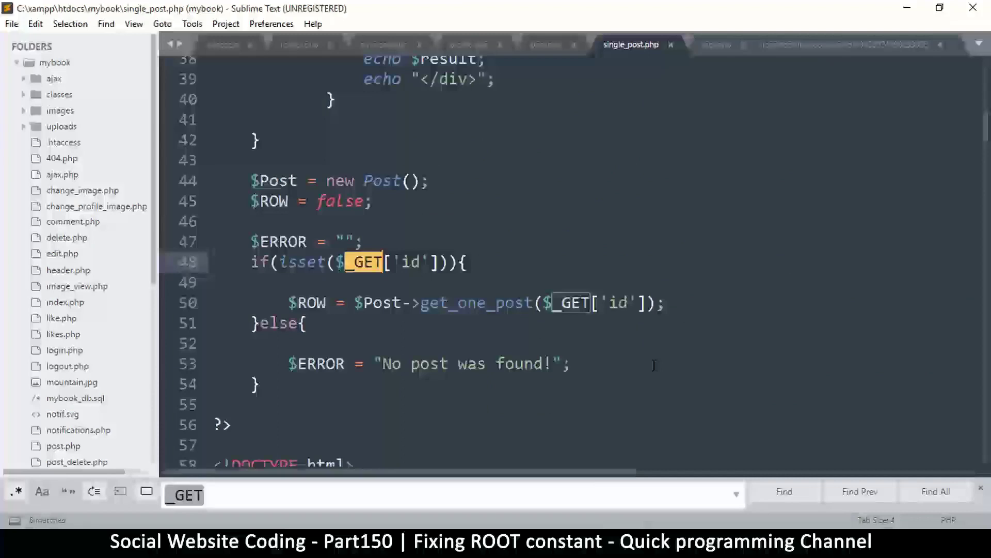
key("Return")
key("Return")
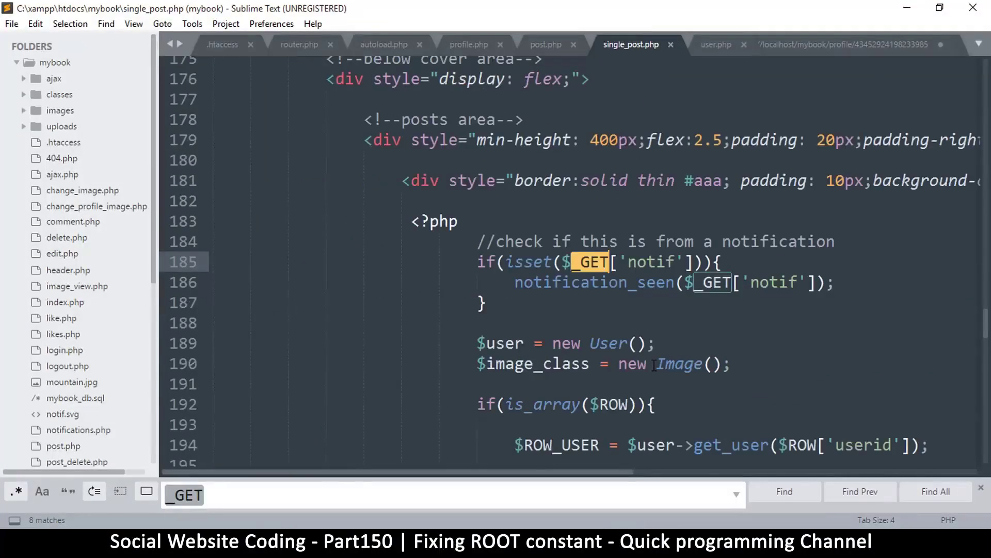
key("ctrl+d")
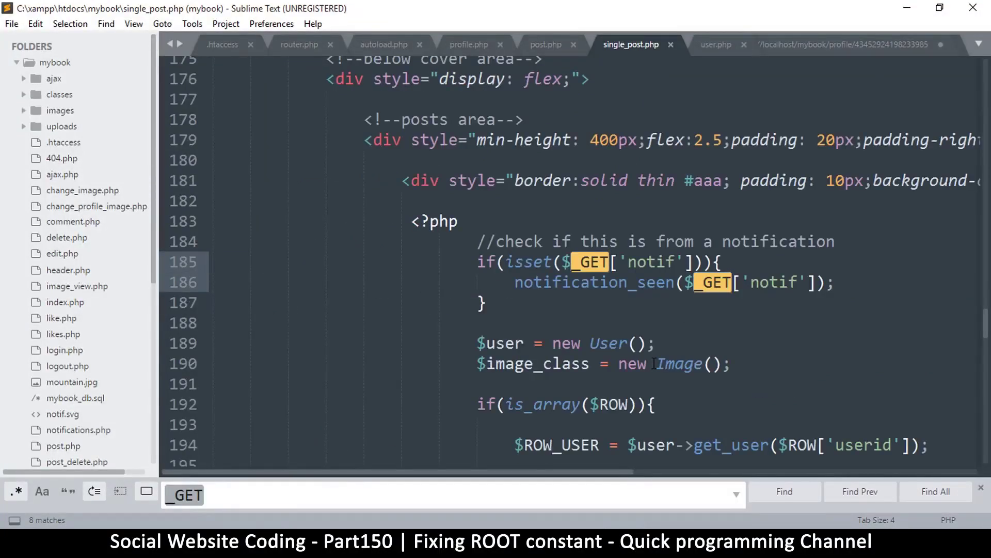
scroll(519, 303, "up", 2)
scroll(520, 303, "up", 9)
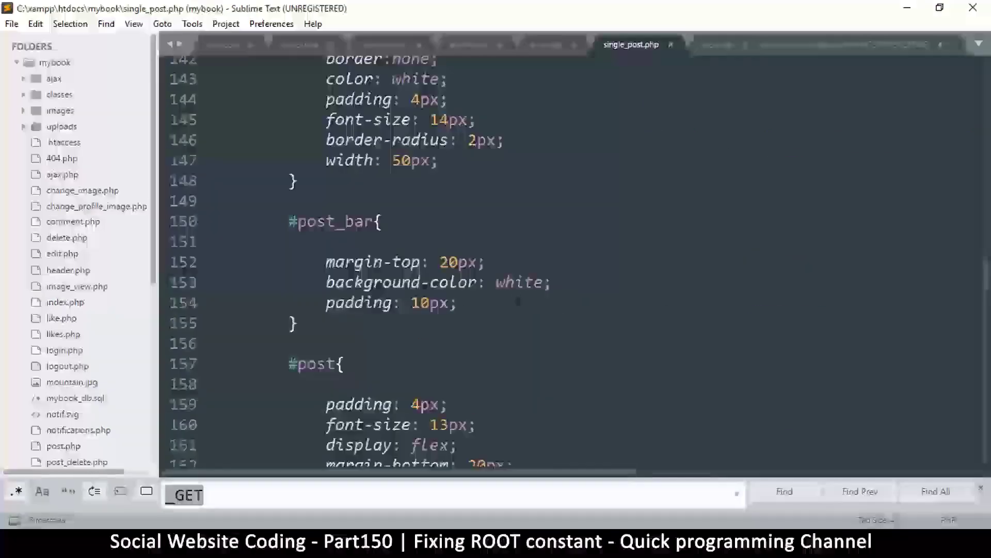
scroll(519, 298, "up", 6)
scroll(520, 293, "up", 9)
scroll(521, 289, "up", 9)
scroll(521, 282, "up", 9)
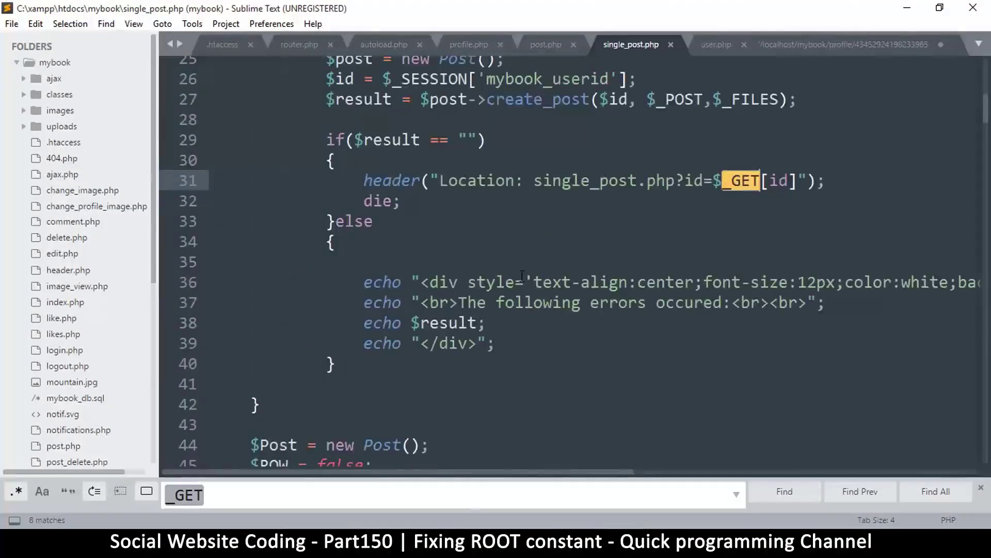
scroll(521, 279, "up", 3)
scroll(521, 274, "up", 4)
scroll(522, 275, "down", 1)
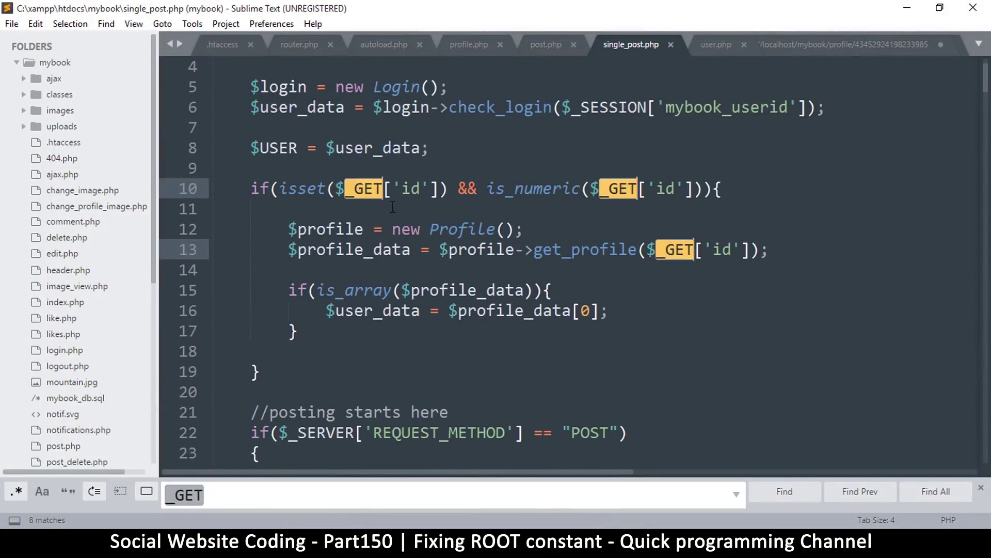
- Multi-select the _GET uses on line 10 (both), 13, 31 and 48
left_click(344, 188)
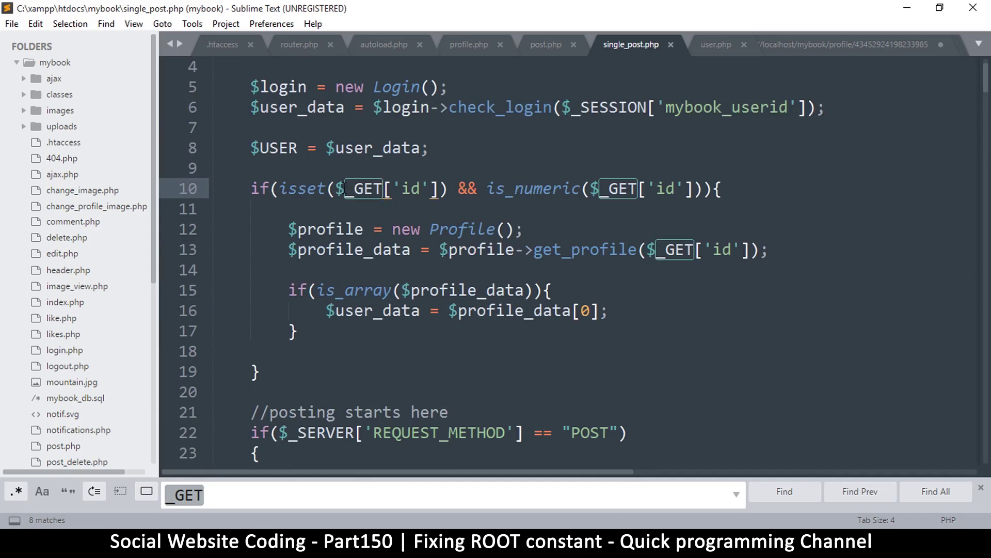
left_click_drag(345, 188, 383, 188)
key("ctrl+d")
key("ctrl+d")
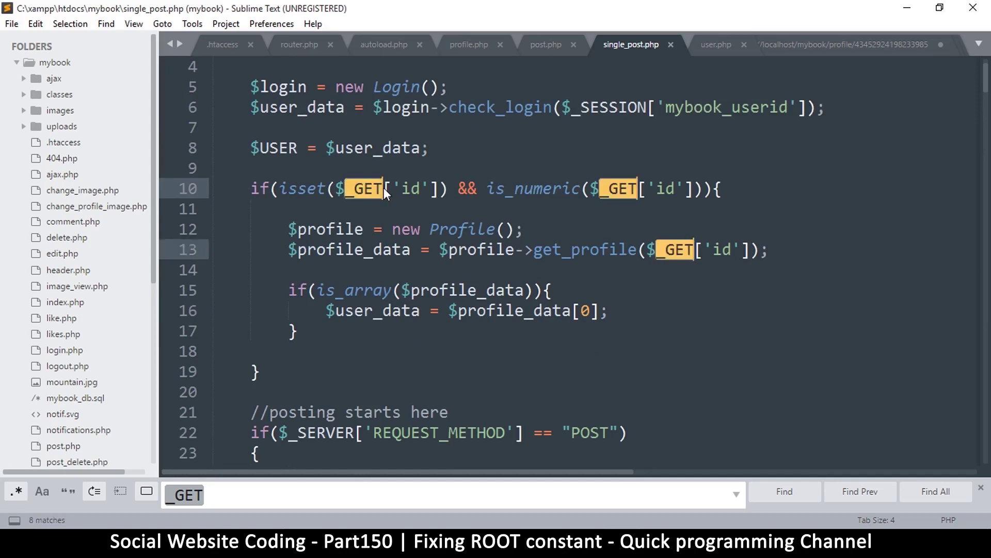
key("ctrl+d")
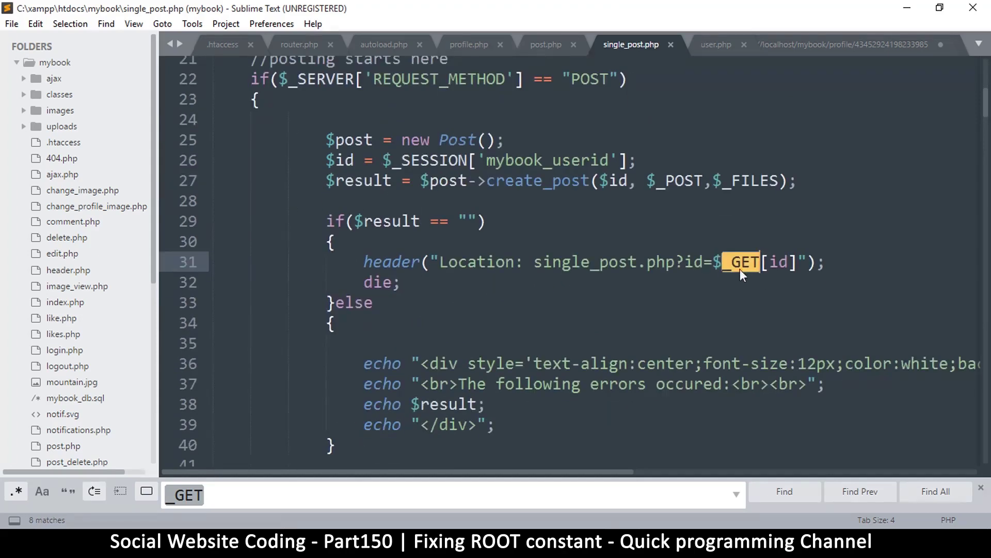
key("ctrl+d")
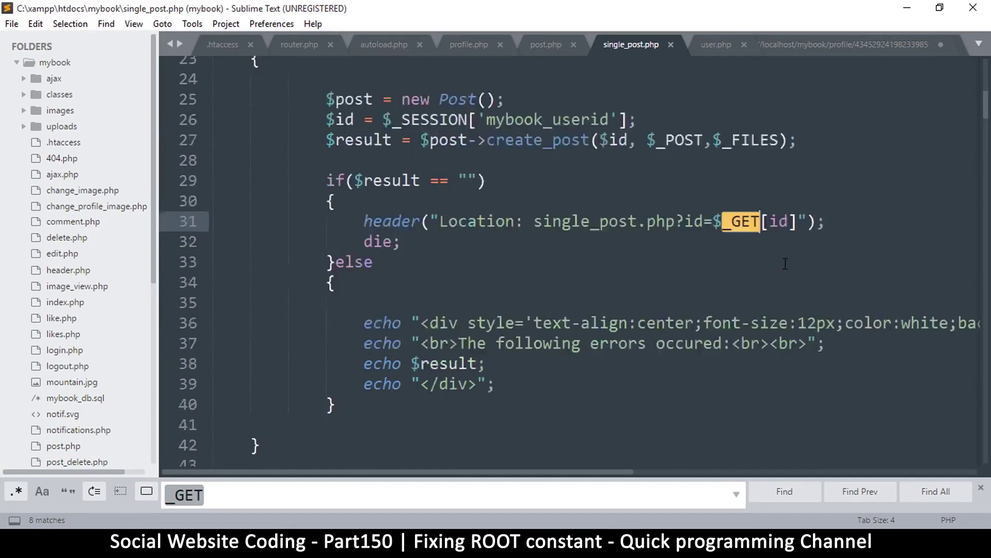
key("ctrl+d")
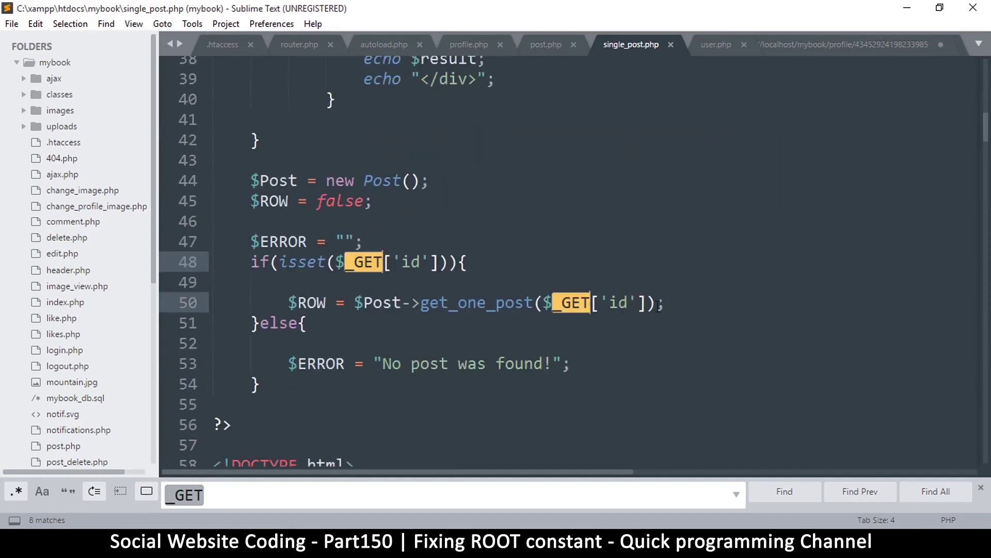
- Replace $_GET['id'] with $URL[1] on lines 10 and 13 using a multi-selection
key("ctrl+d")
key("ctrl+d")
key("ctrl+d")
type("$profile_data = $profile->get_profile($")
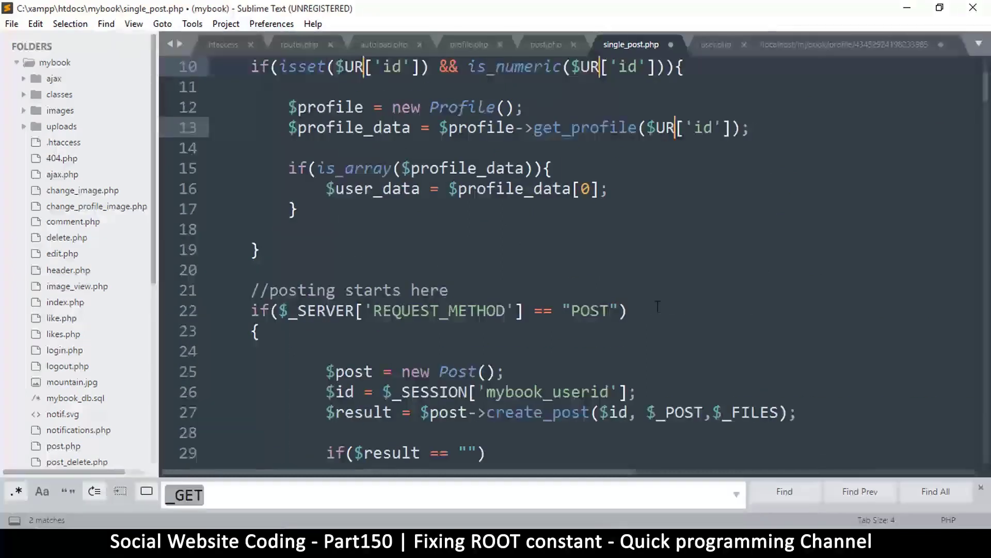
type("URL")
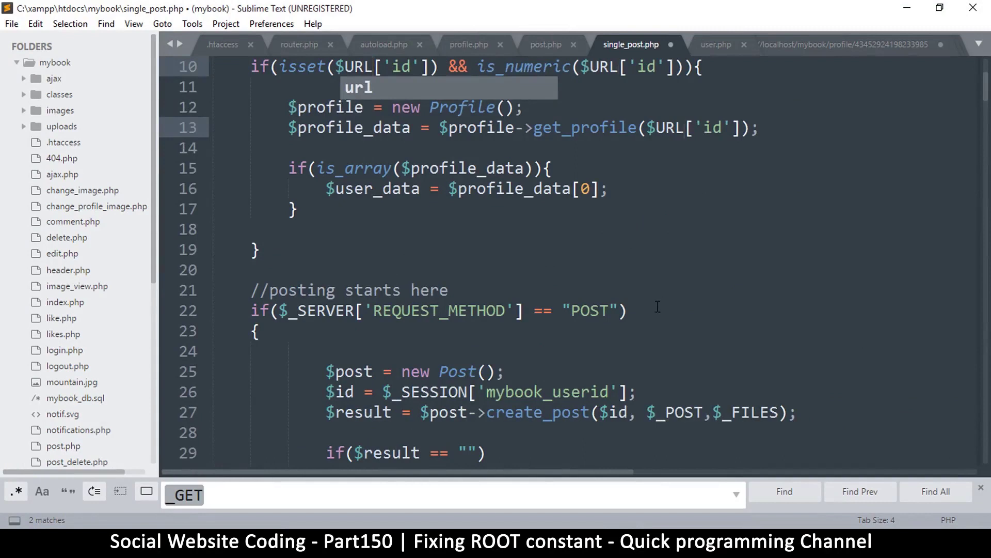
key("Right")
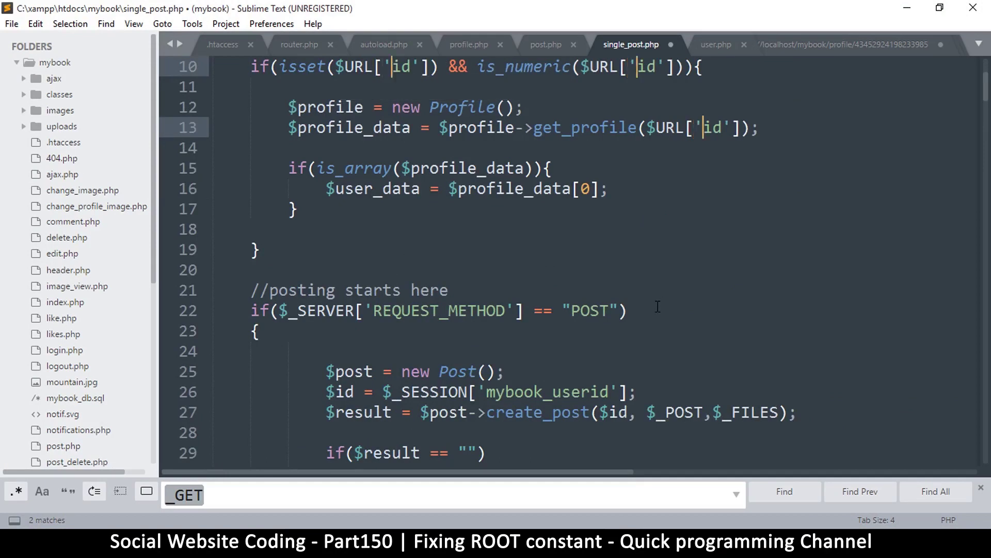
type("1")
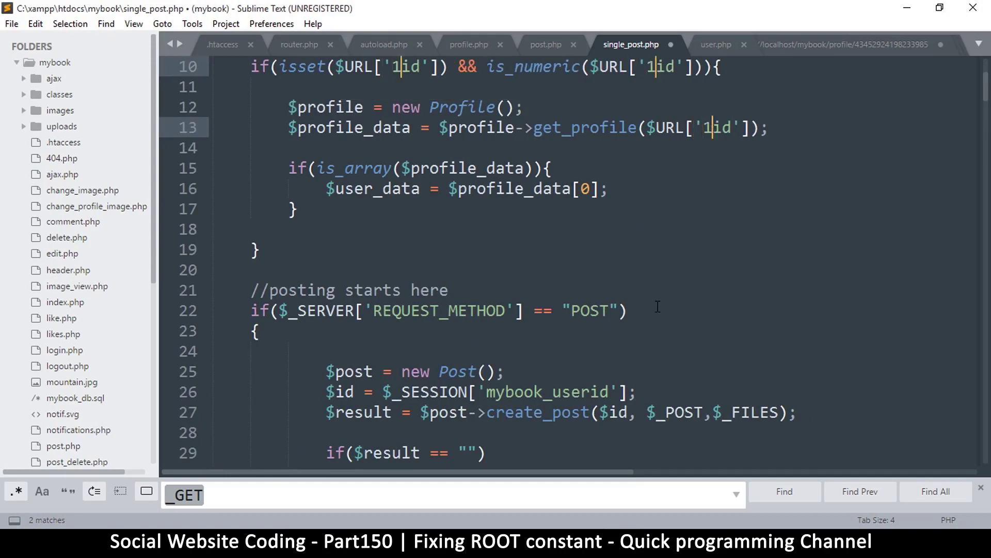
key("Delete")
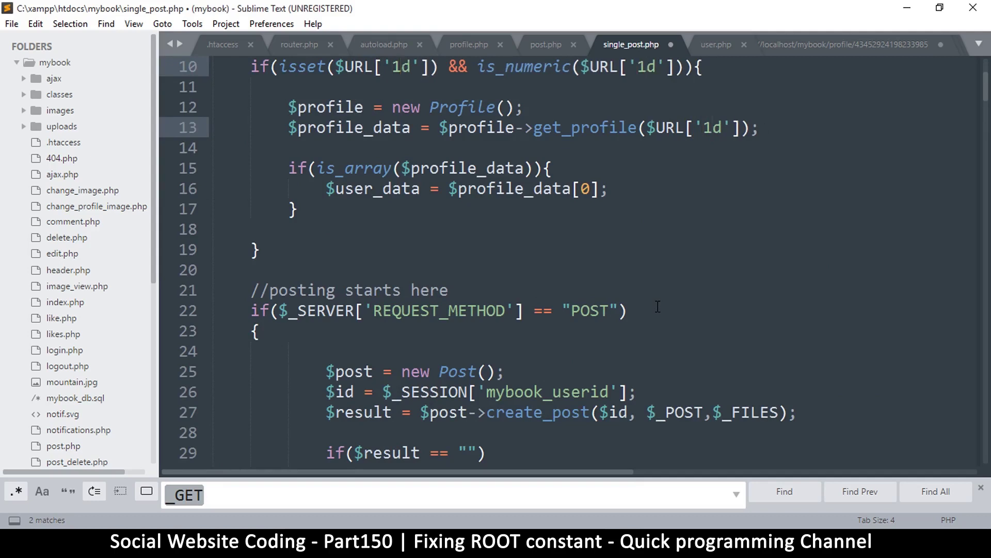
key("Delete")
key("Delete")
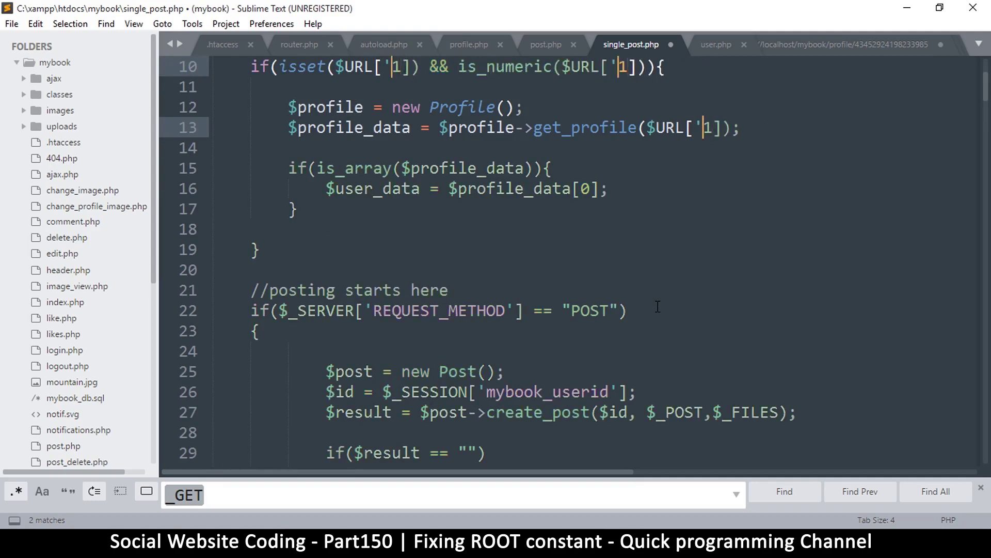
key("BackSpace")
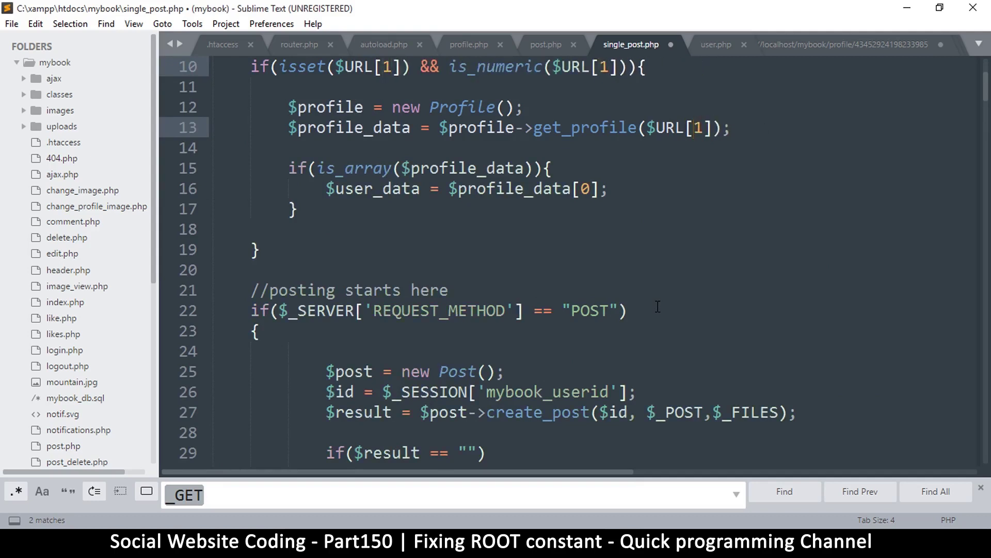
- Save single_post.php and reload the post page in Firefox, which shows a line 31 parse error
key("ctrl+s")
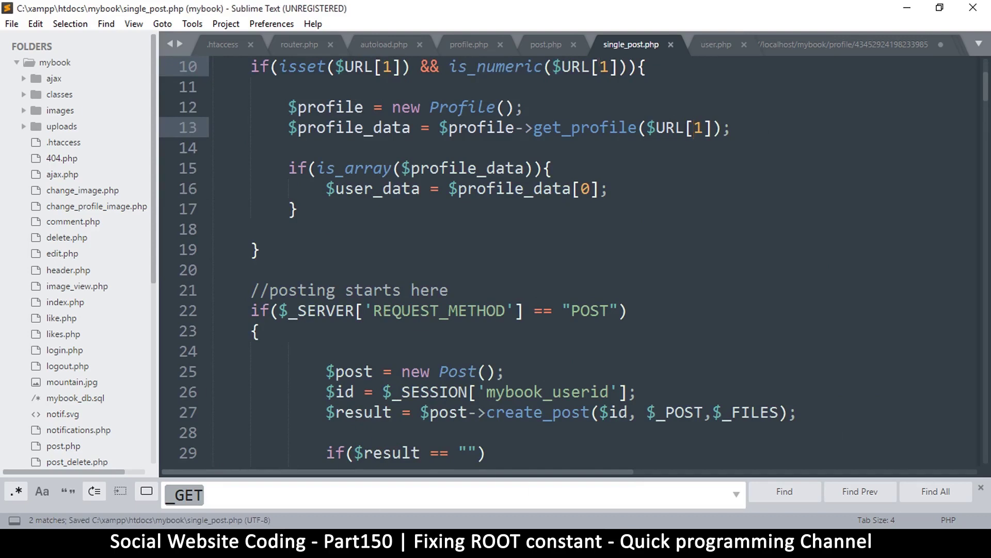
key("alt+Tab")
left_click(67, 42)
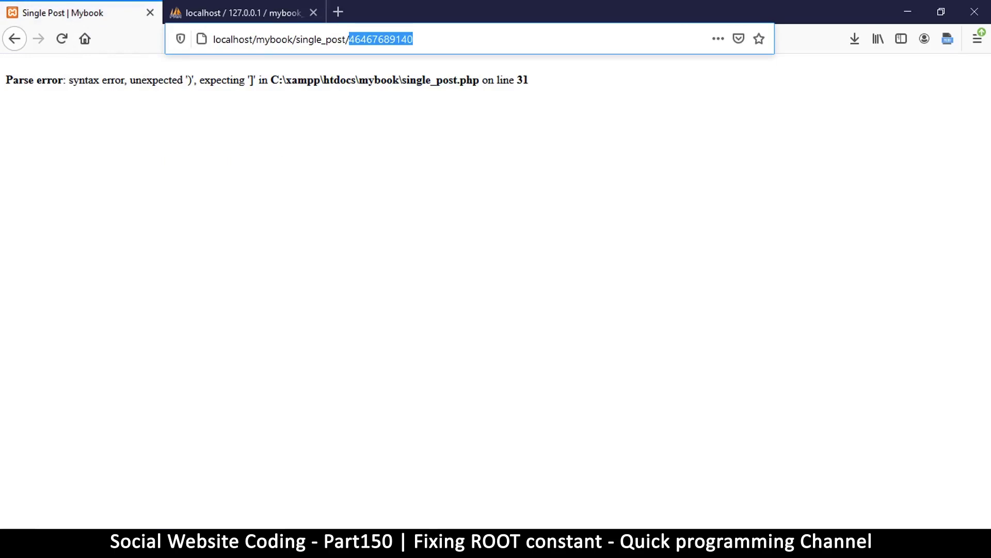
- Add the missing ']' after $URL[1 in line 31's redirect and save
left_click(622, 542)
scroll(455, 275, "down", 6)
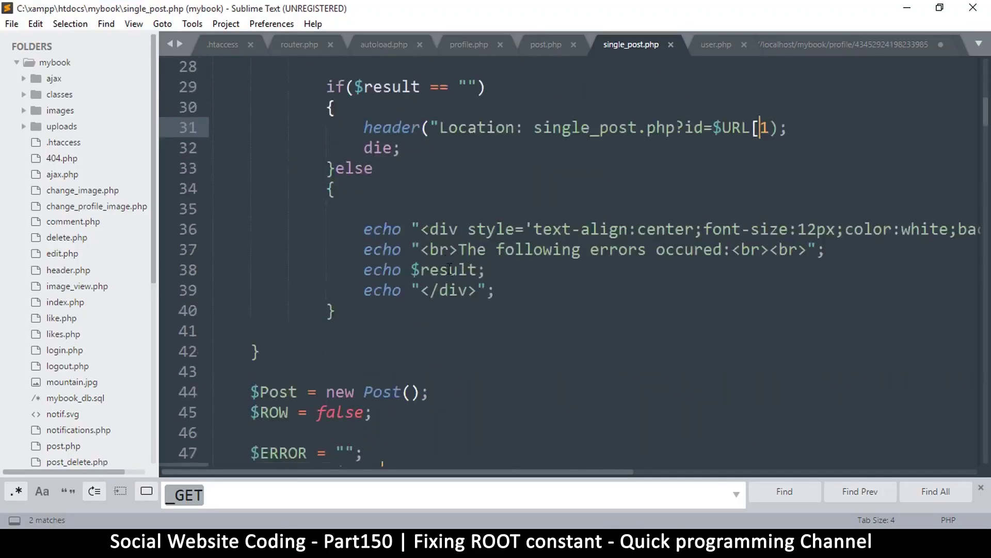
scroll(456, 274, "down", 4)
scroll(456, 275, "down", 2)
scroll(456, 275, "down", 2)
scroll(456, 274, "down", 2)
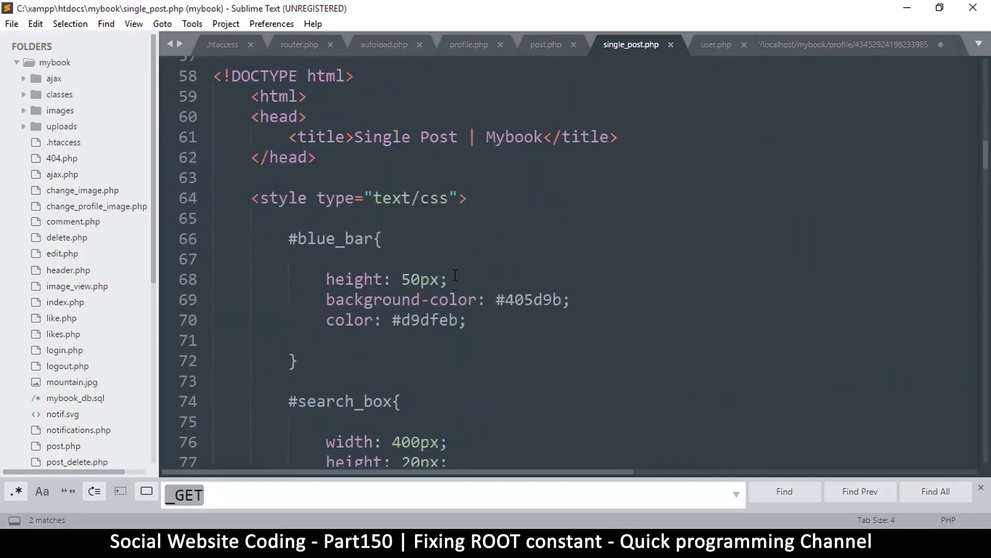
scroll(457, 275, "up", 8)
scroll(457, 276, "up", 1)
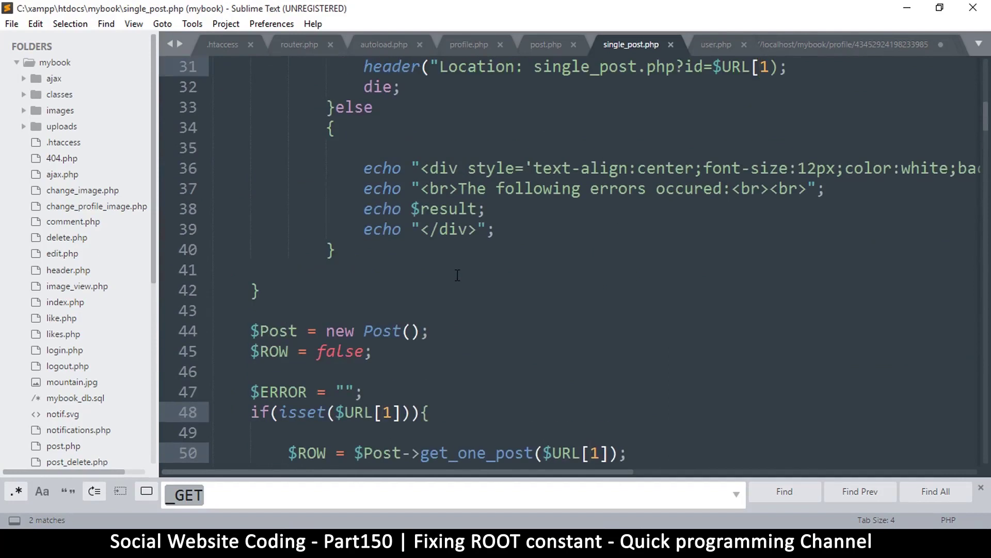
scroll(457, 275, "up", 3)
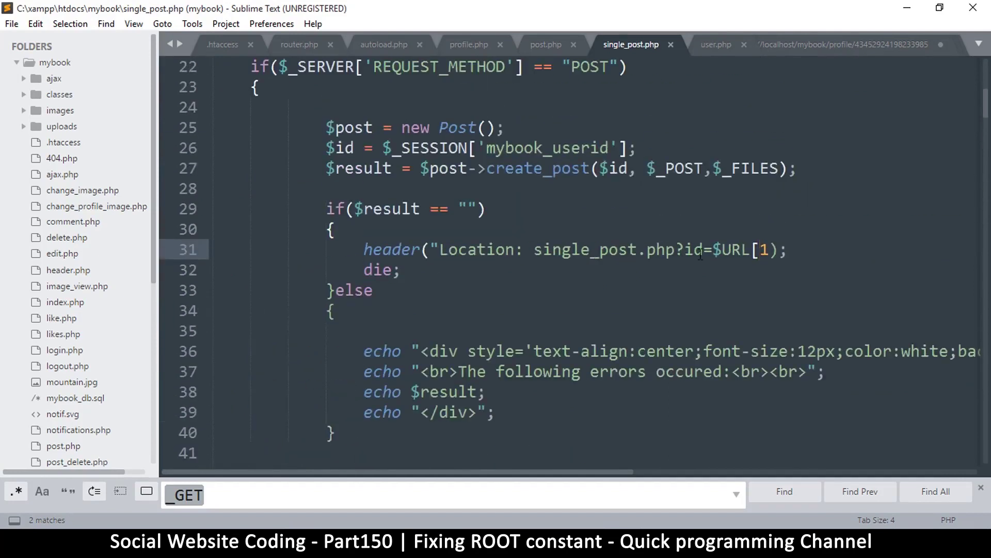
left_click(766, 250)
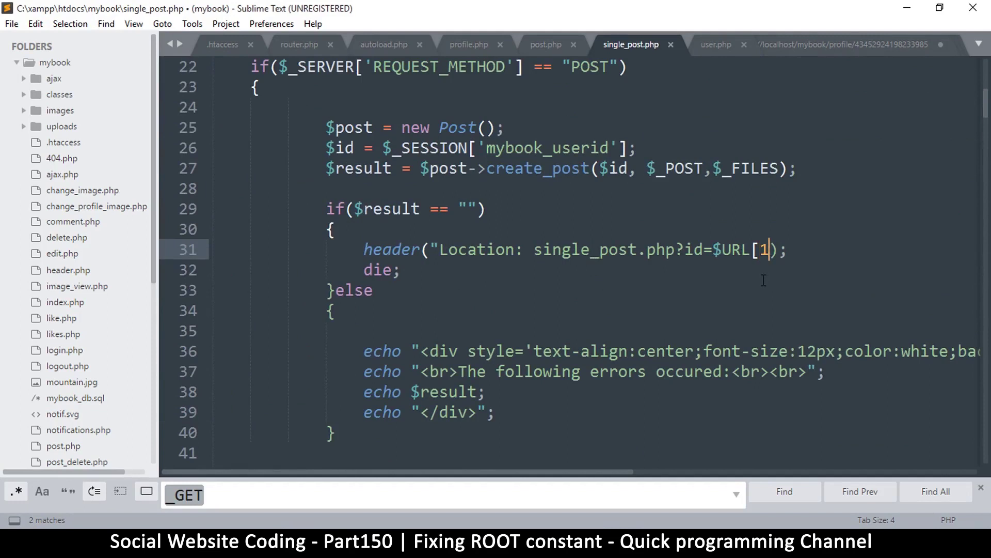
type("]")
key("ctrl+s")
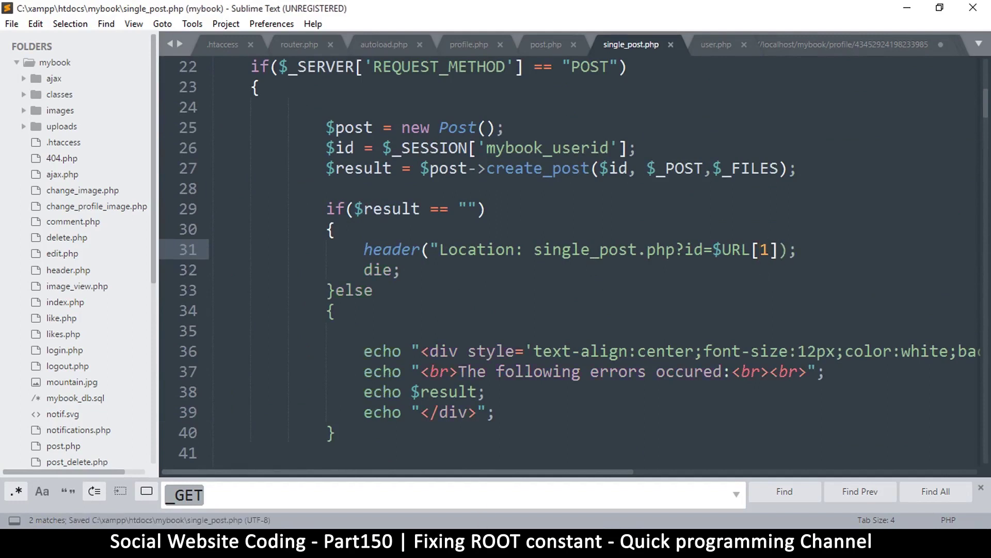
- Add the closing '"' before ')' in line 31's redirect, save, and switch to Firefox
left_click_drag(571, 351, 609, 352)
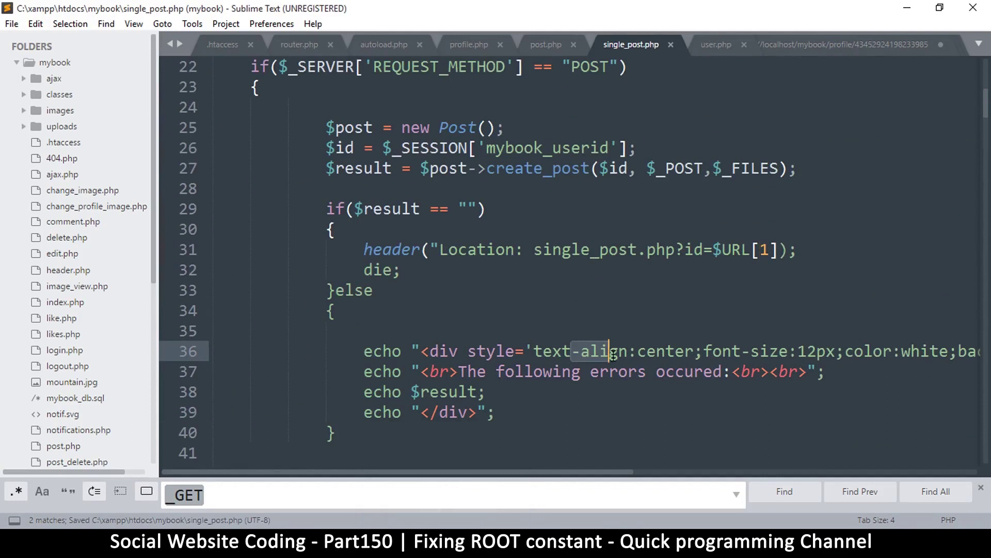
left_click(779, 249)
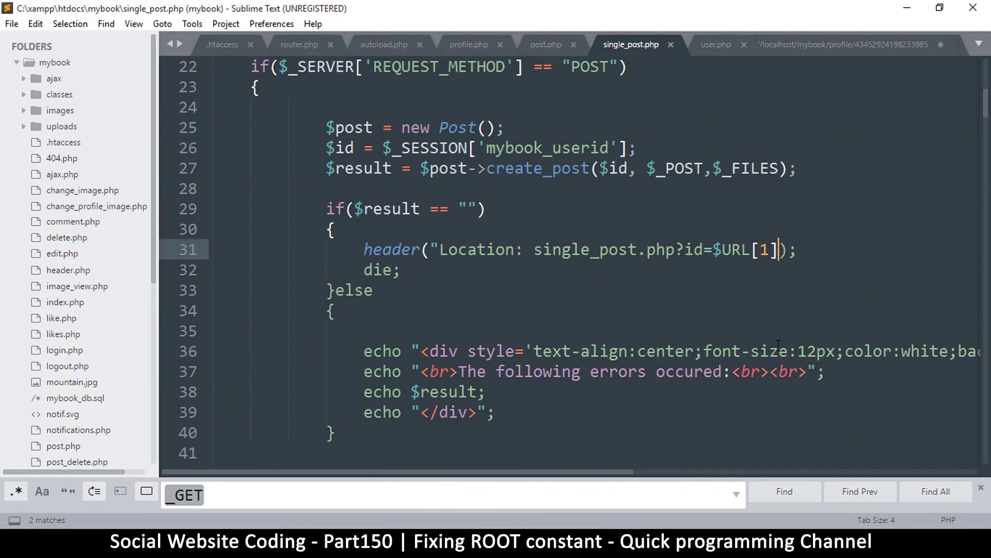
type("\"")
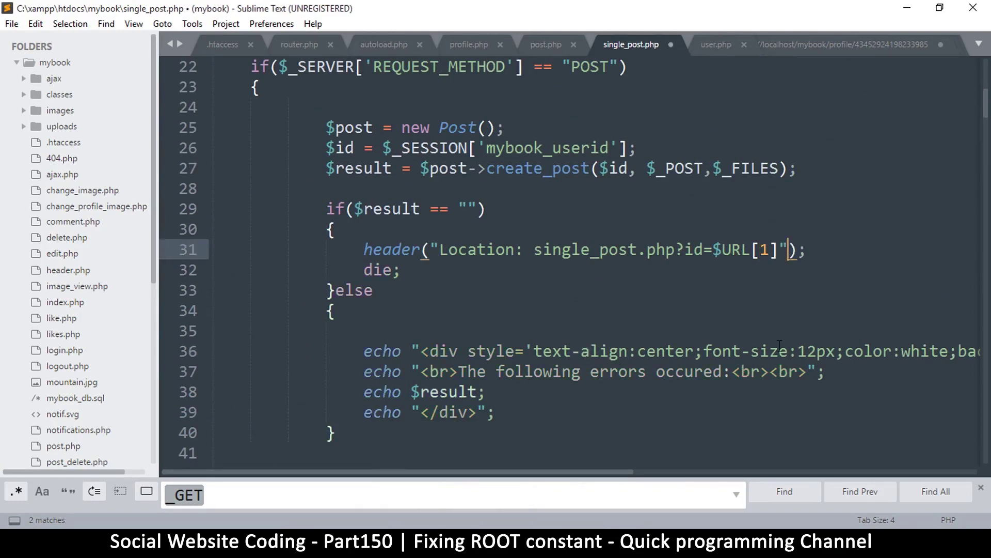
key("ctrl+s")
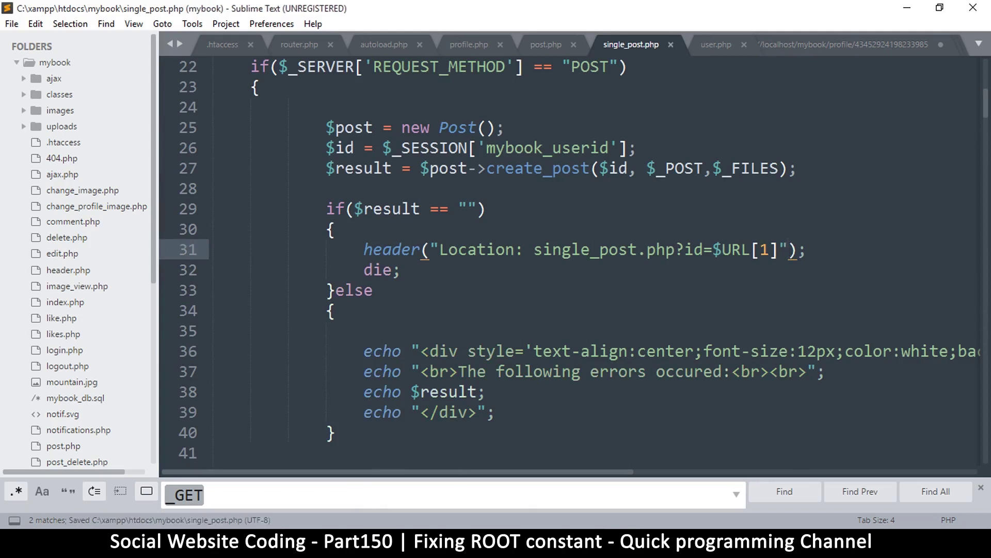
key("alt+Tab")
left_click(62, 39)
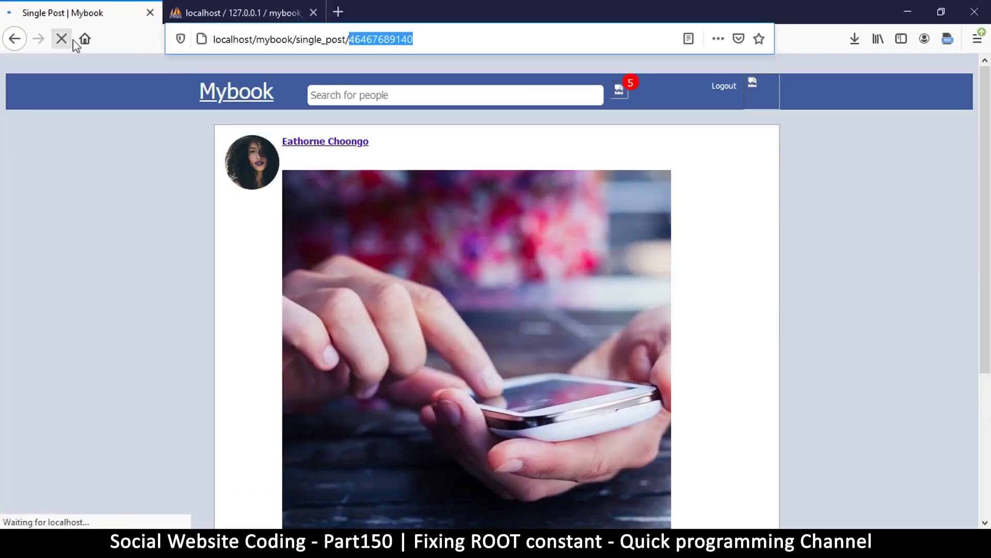
scroll(538, 188, "down", 5)
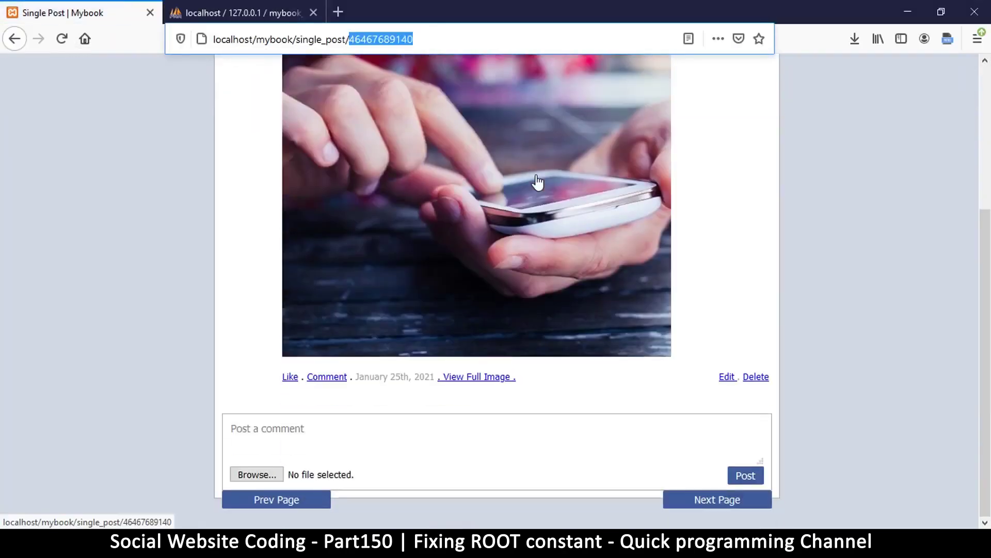
scroll(534, 272, "up", 5)
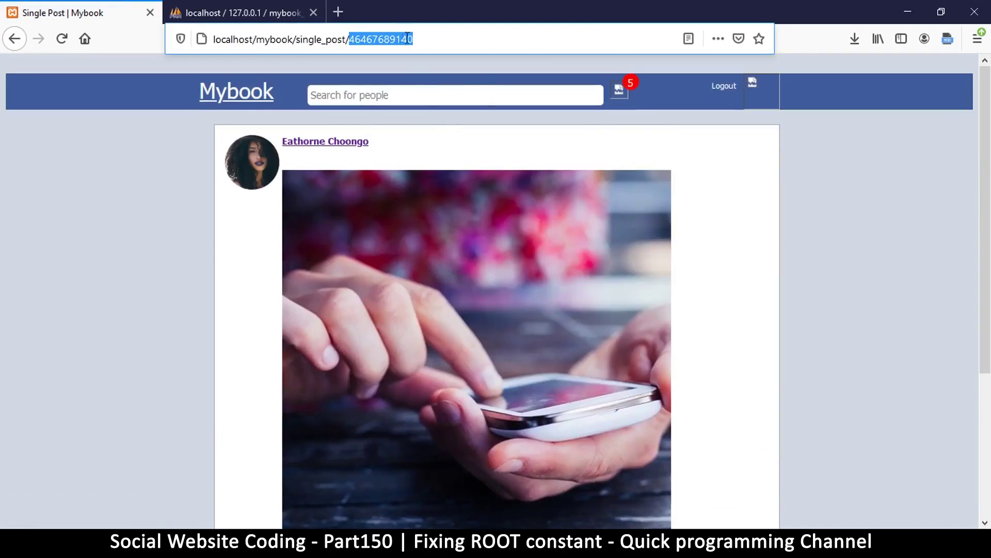
mouse_move(423, 39)
left_mouse_down()
mouse_move(436, 37)
mouse_move(189, 30)
left_mouse_up()
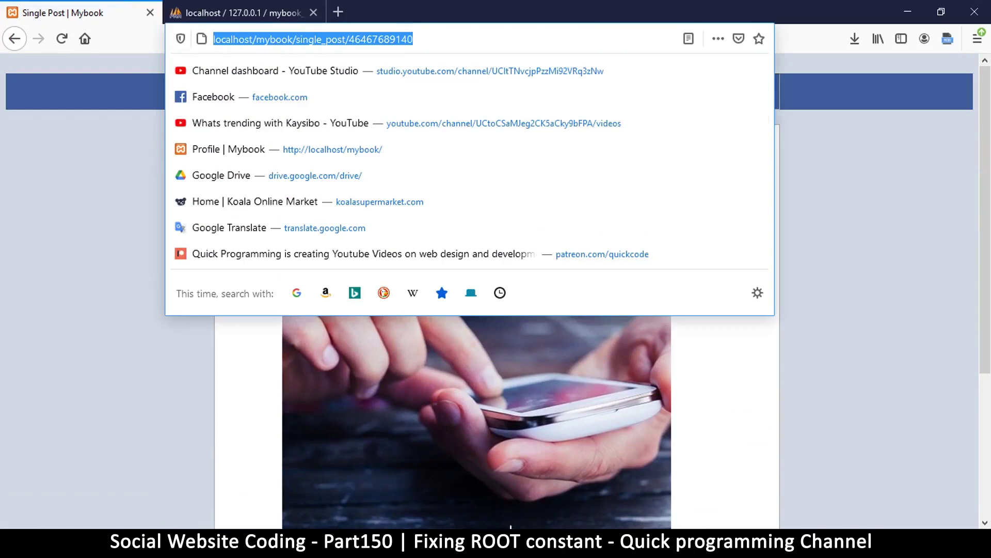
left_click(582, 546)
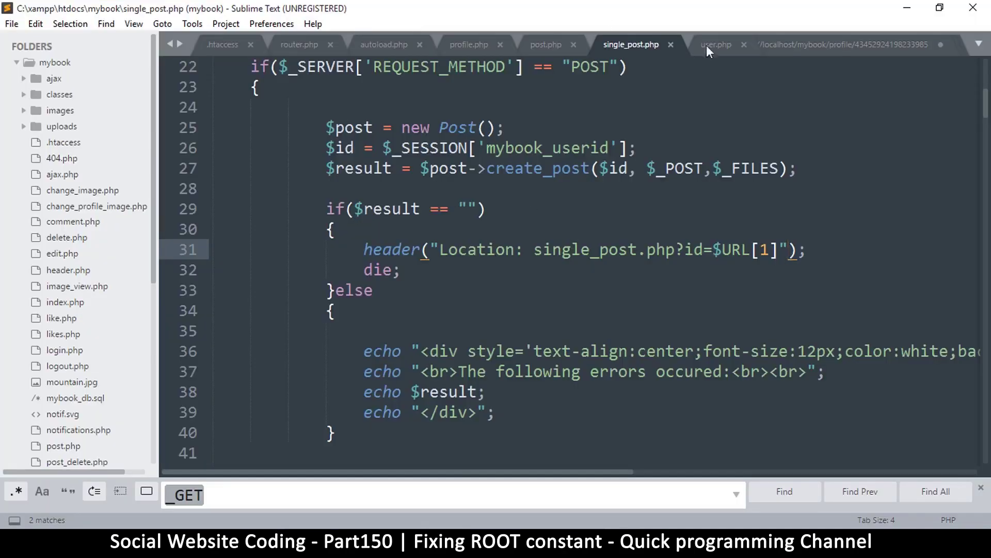
left_click(774, 45)
left_click(844, 82)
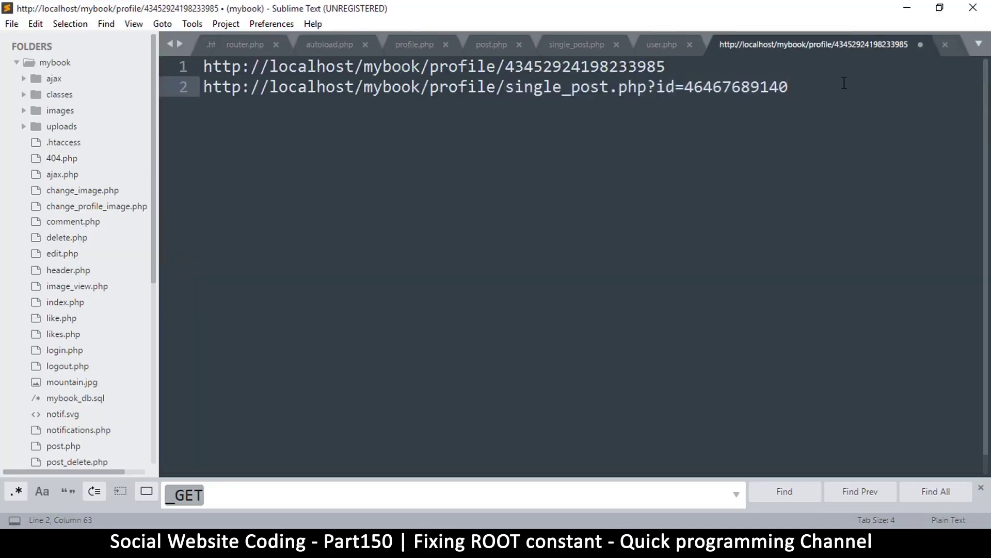
key("Return")
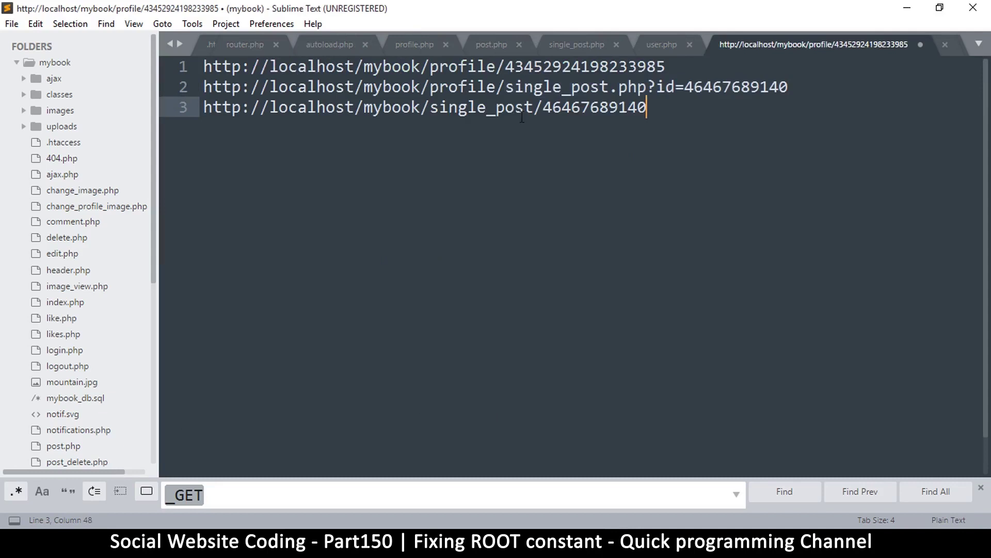
left_click_drag(346, 107, 692, 111)
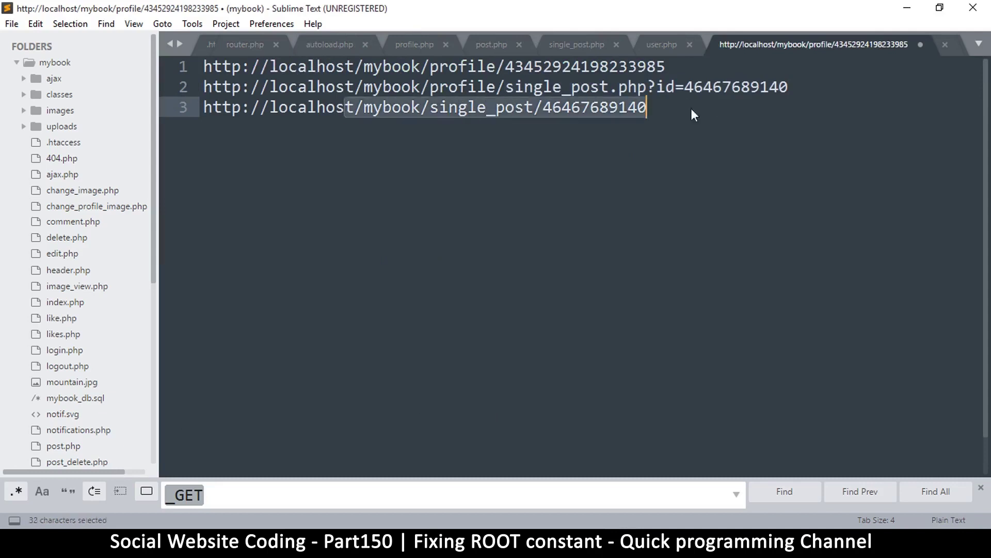
left_click(583, 109)
left_click_drag(439, 107, 535, 107)
left_click(591, 107)
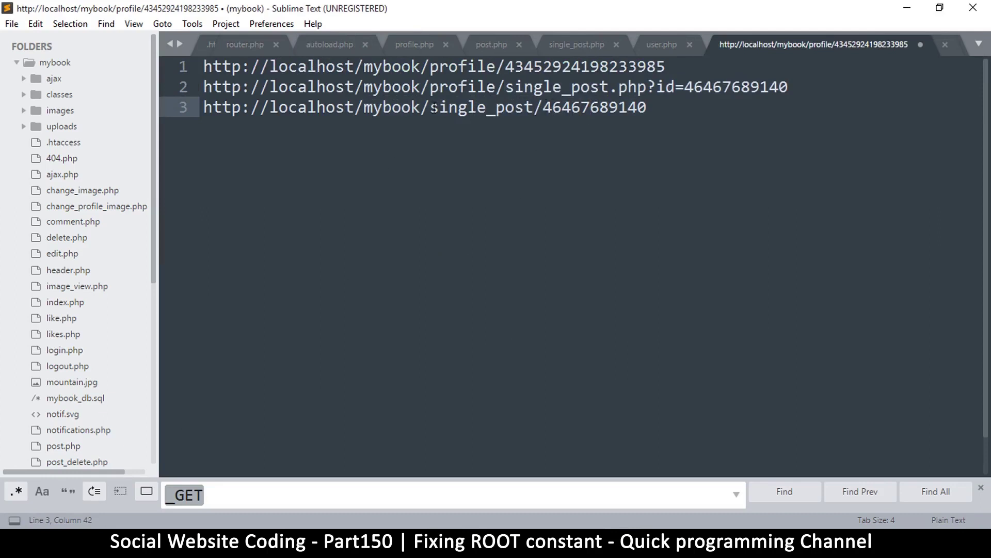
left_click_drag(430, 107, 668, 108)
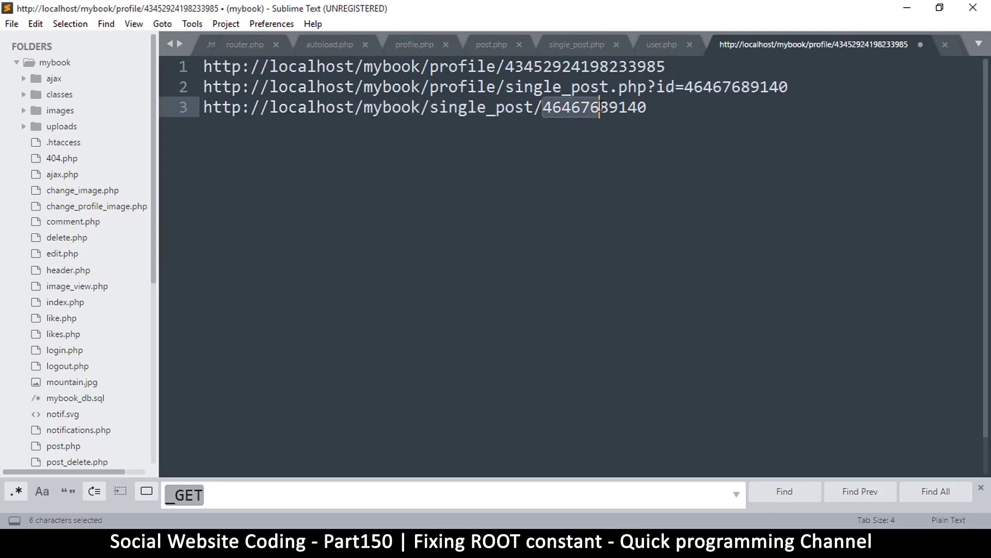
left_click(671, 109)
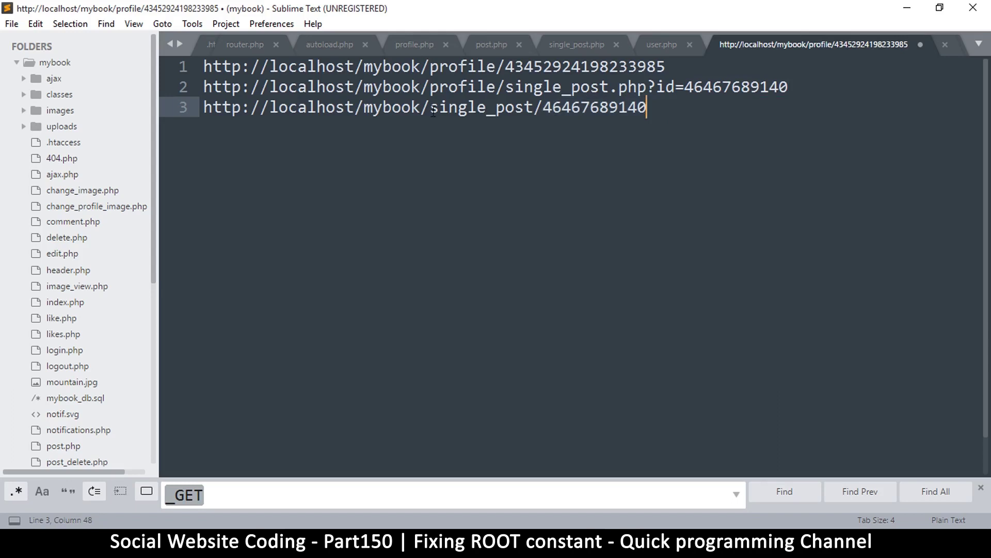
double_click(544, 109)
left_click(706, 106)
left_click(478, 109)
left_click_drag(505, 61, 676, 64)
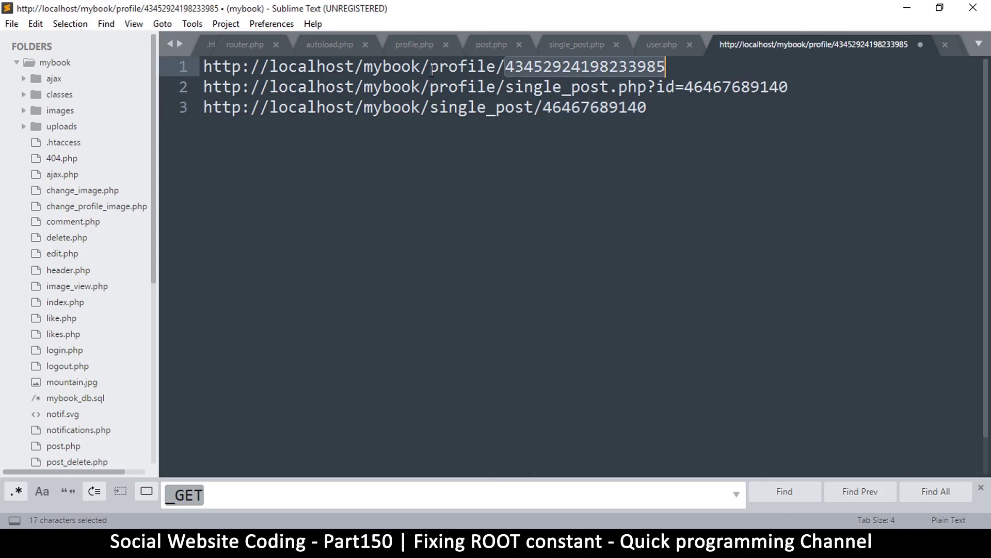
left_click_drag(430, 67, 676, 62)
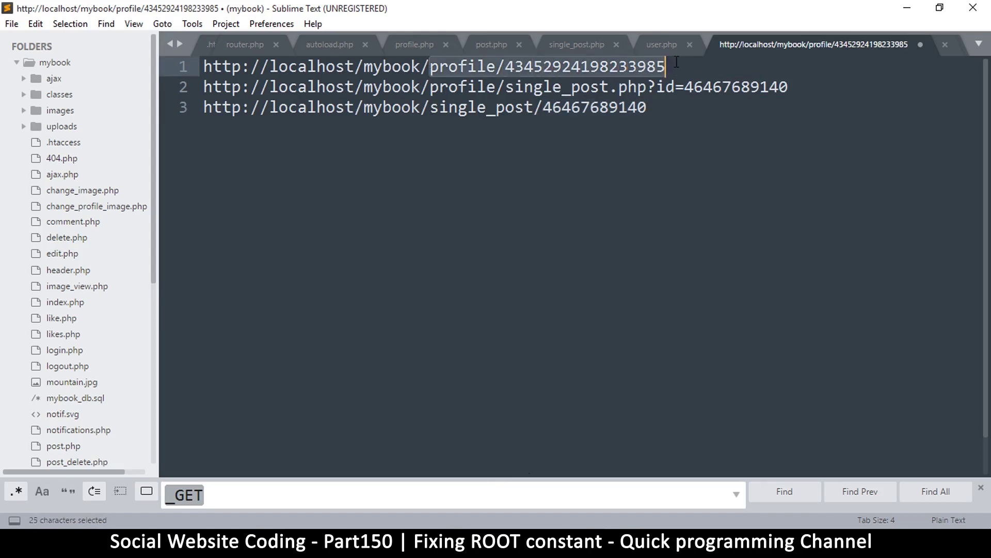
left_click_drag(505, 67, 666, 67)
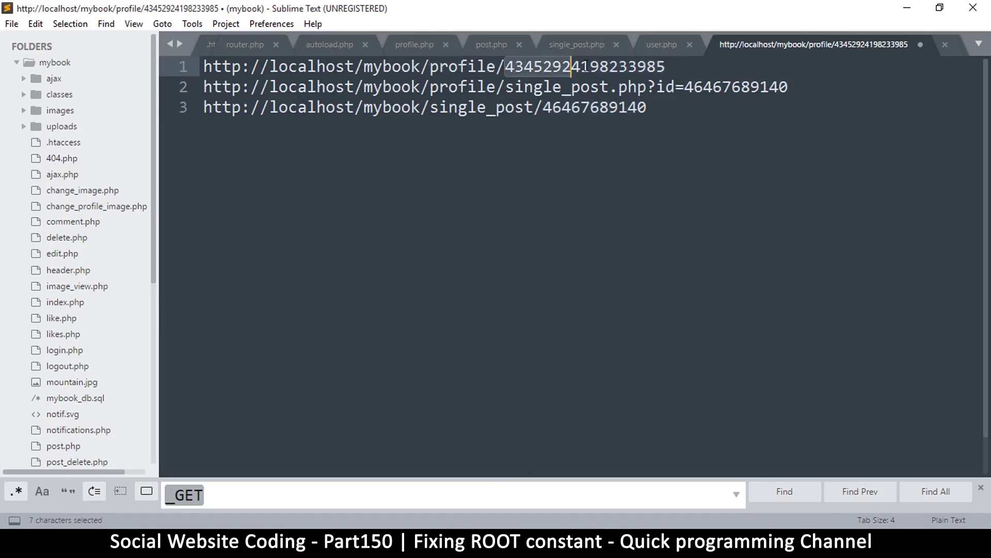
left_click(680, 105)
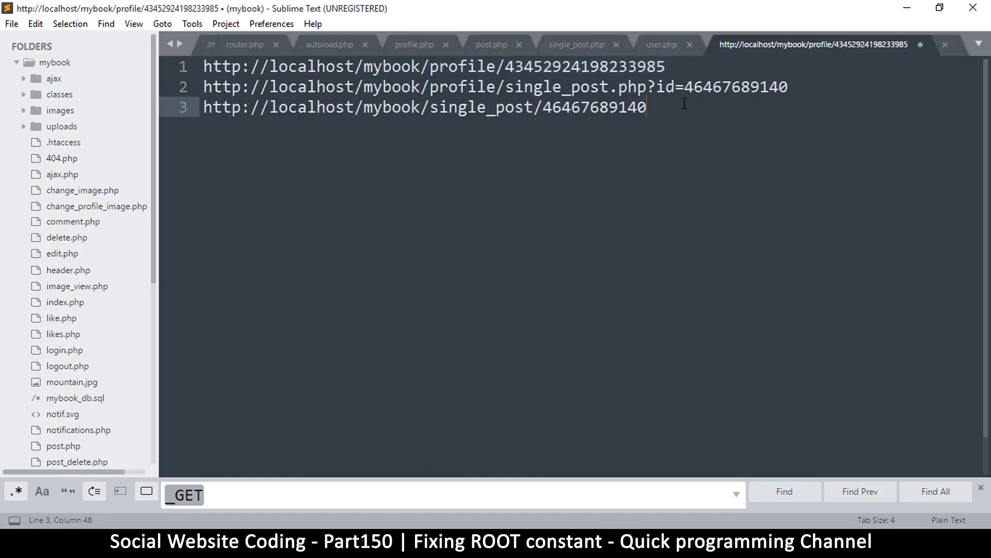